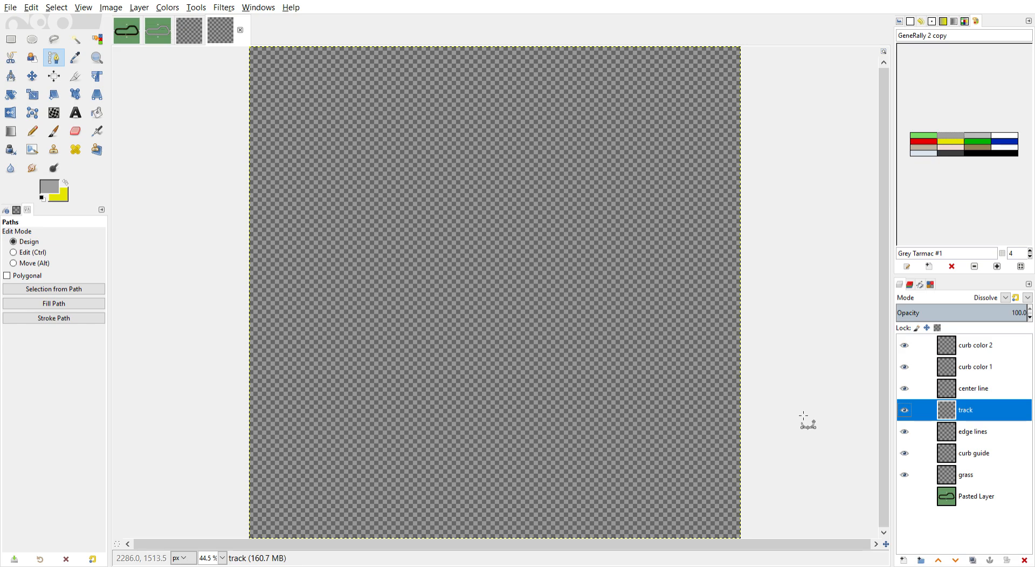
Show the Pasted Layer and draw a closed eight-anchor path along the track's middle, with anchors where the straights meet the curves.
click(910, 498)
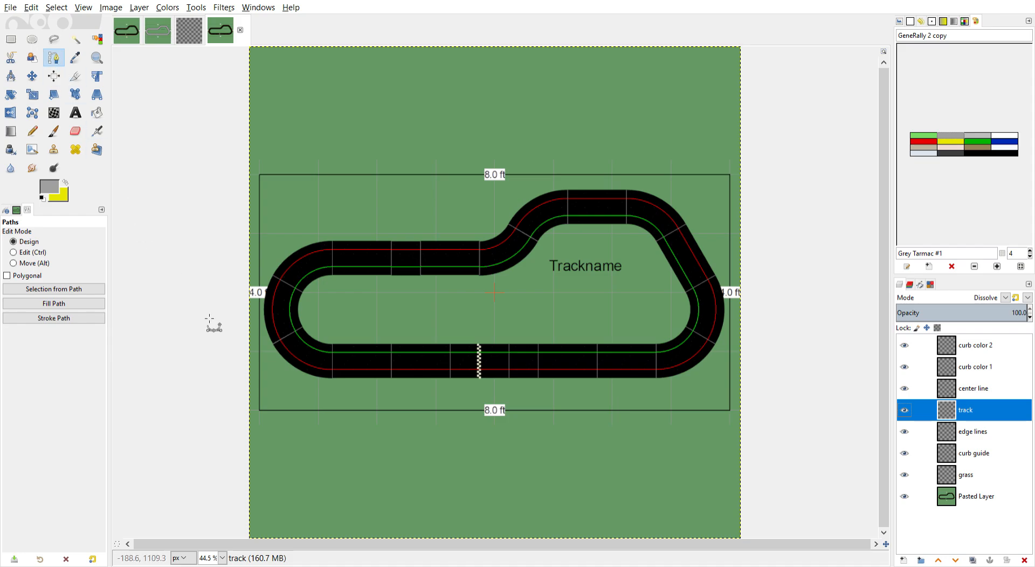
click(332, 360)
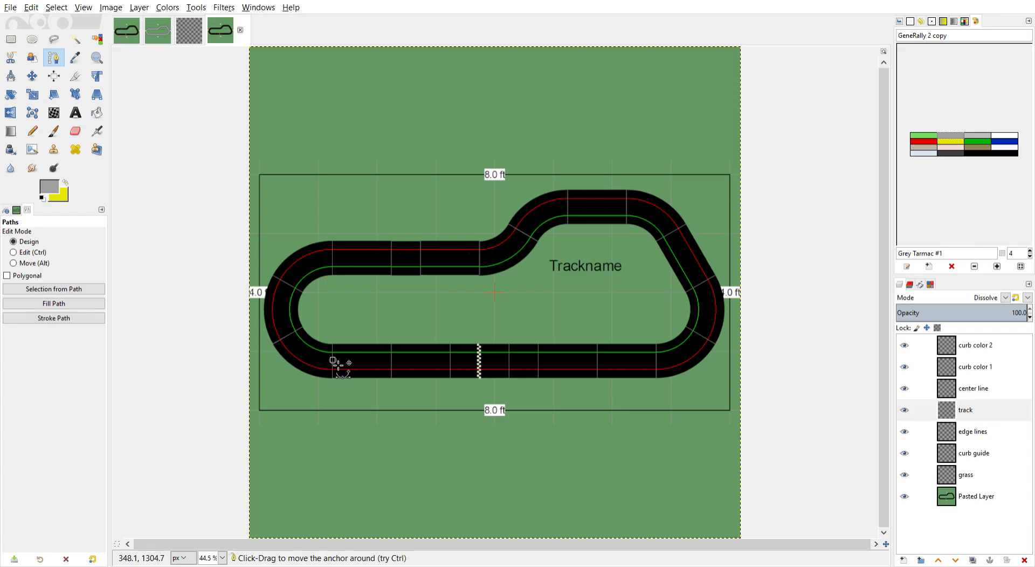
click(656, 361)
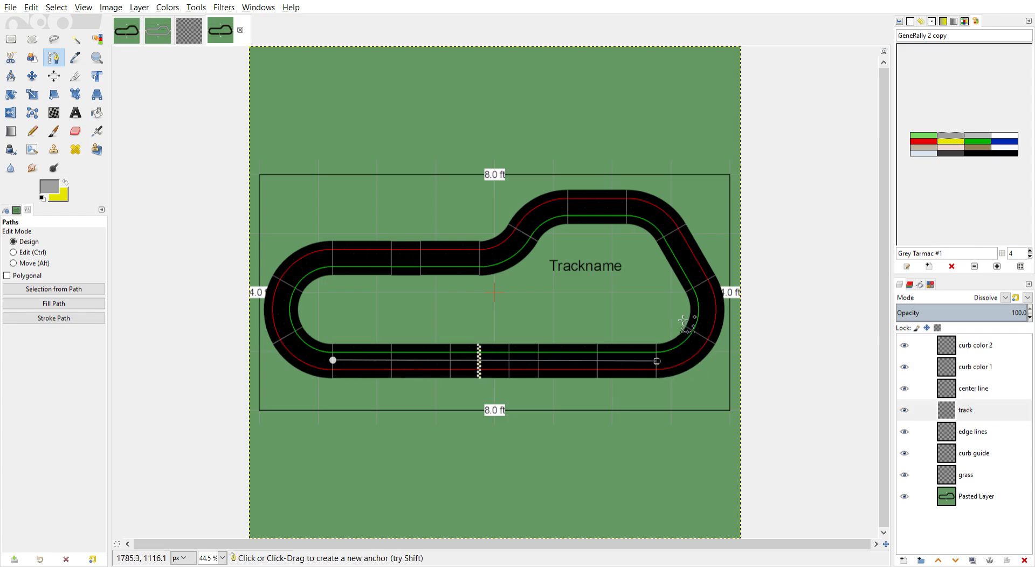
click(700, 284)
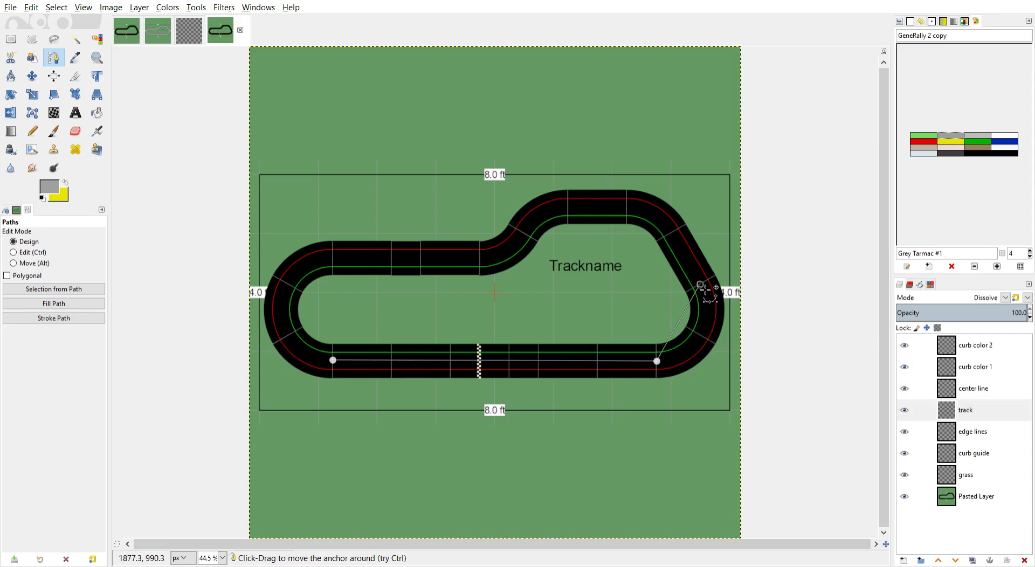
click(671, 232)
click(627, 208)
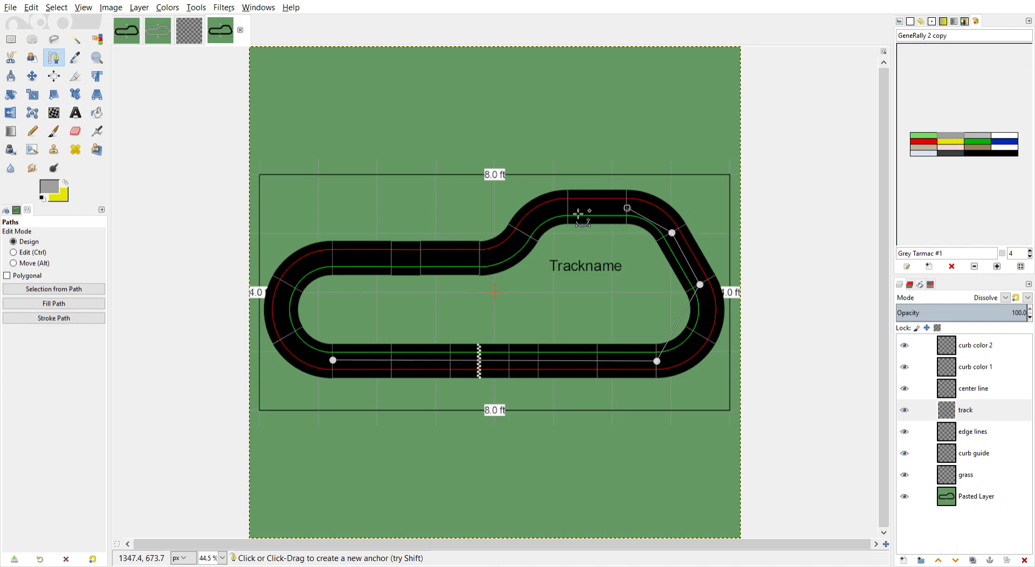
click(568, 207)
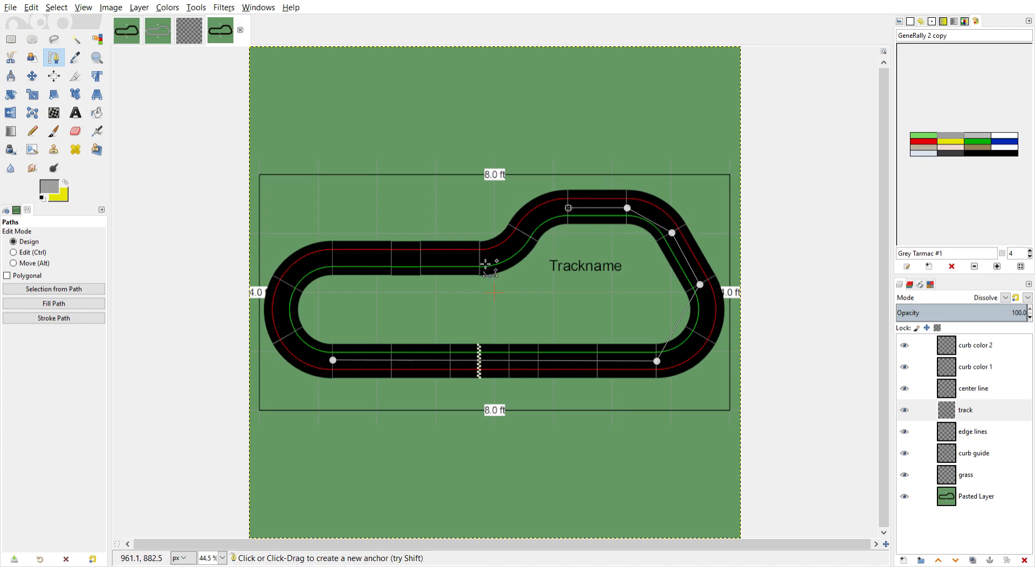
click(479, 258)
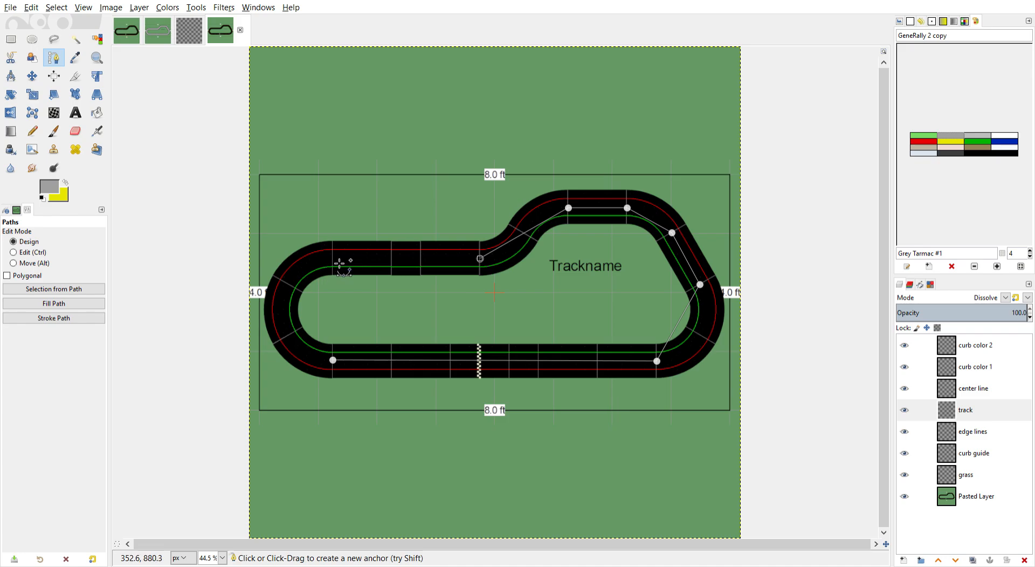
click(332, 258)
key(ctrl)
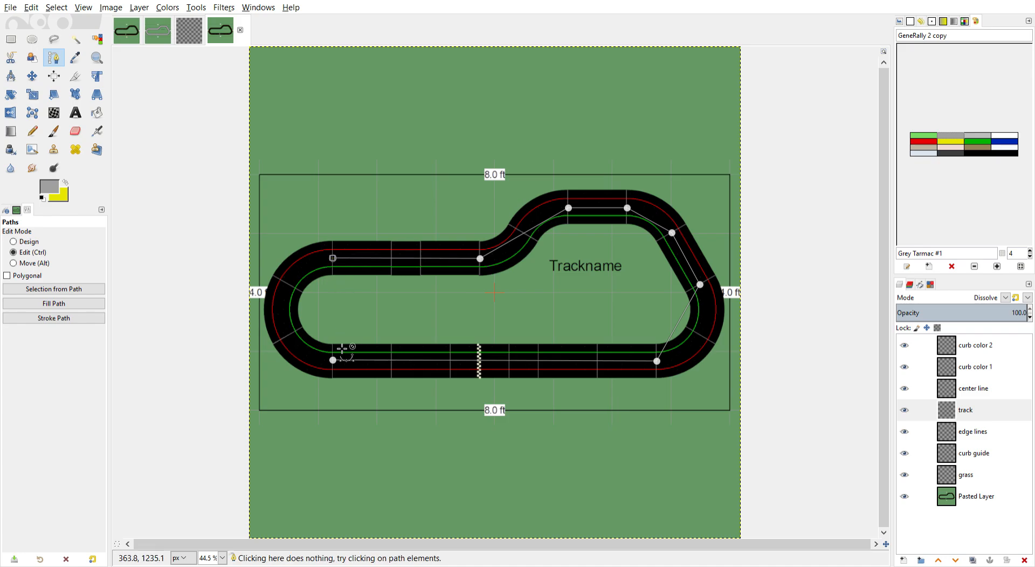
ctrl+click(339, 363)
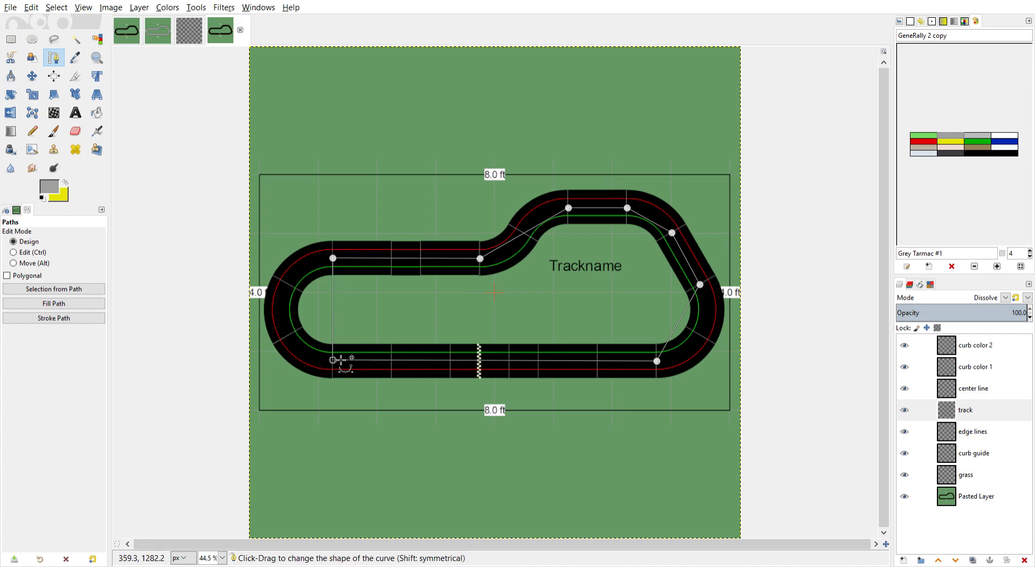
Bend the path segment at the track's left end and adjust both handles until it follows the middle of the U-turn.
scroll(373, 321, up, 5)
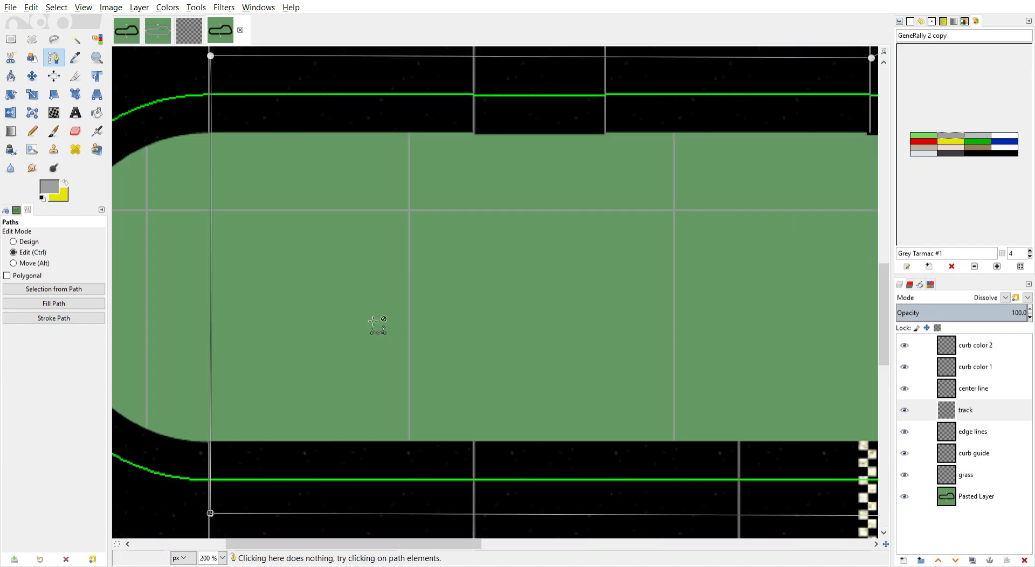
drag(353, 322, 646, 312)
scroll(646, 311, down, 1)
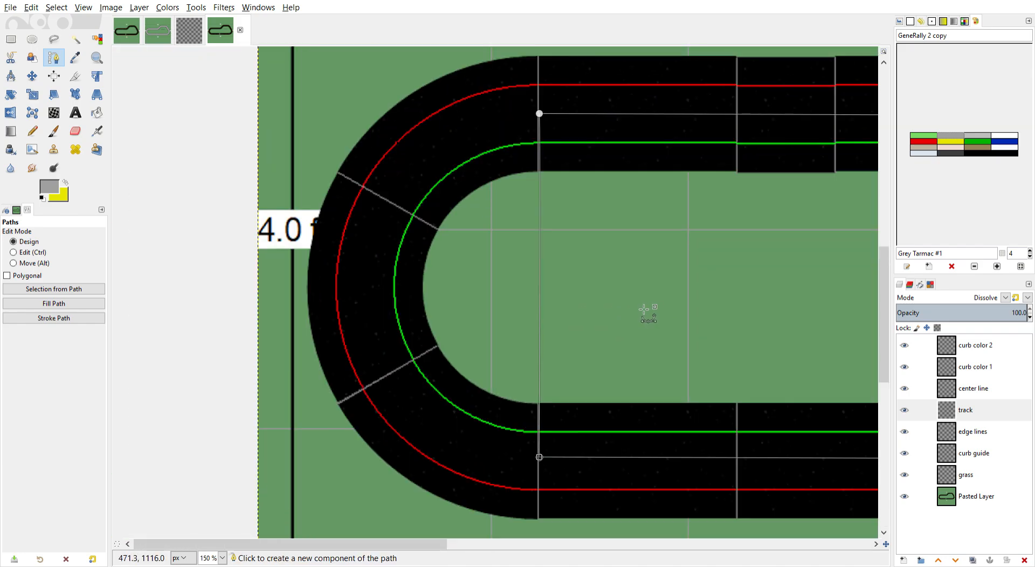
drag(545, 267, 370, 297)
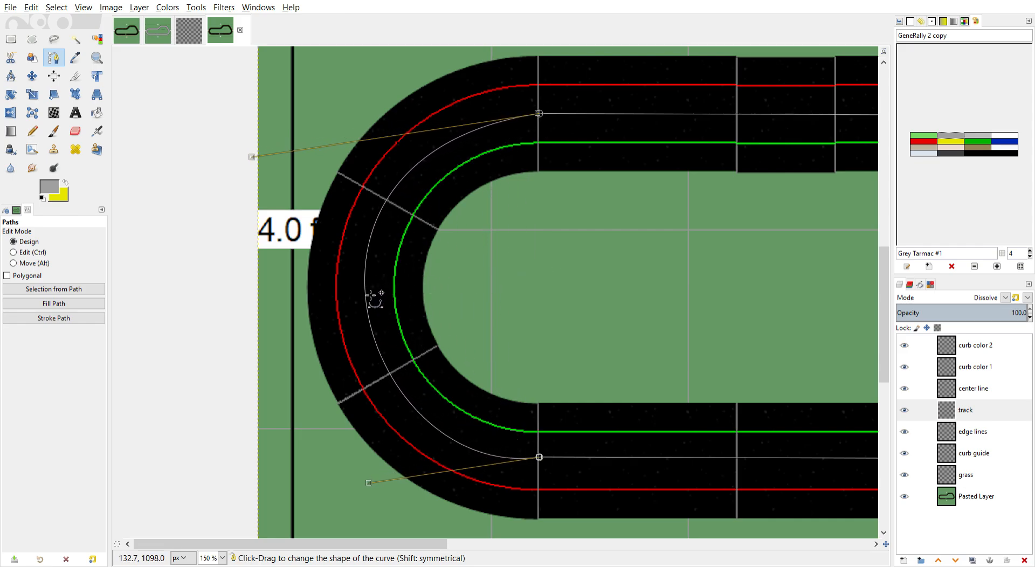
drag(253, 156, 280, 115)
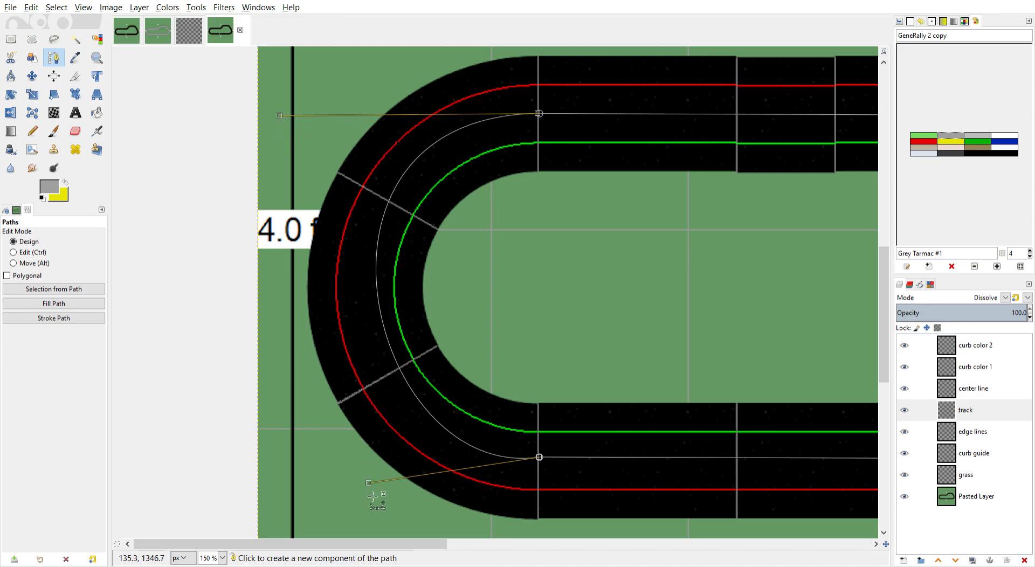
drag(371, 489, 331, 455)
key(ctrl+z)
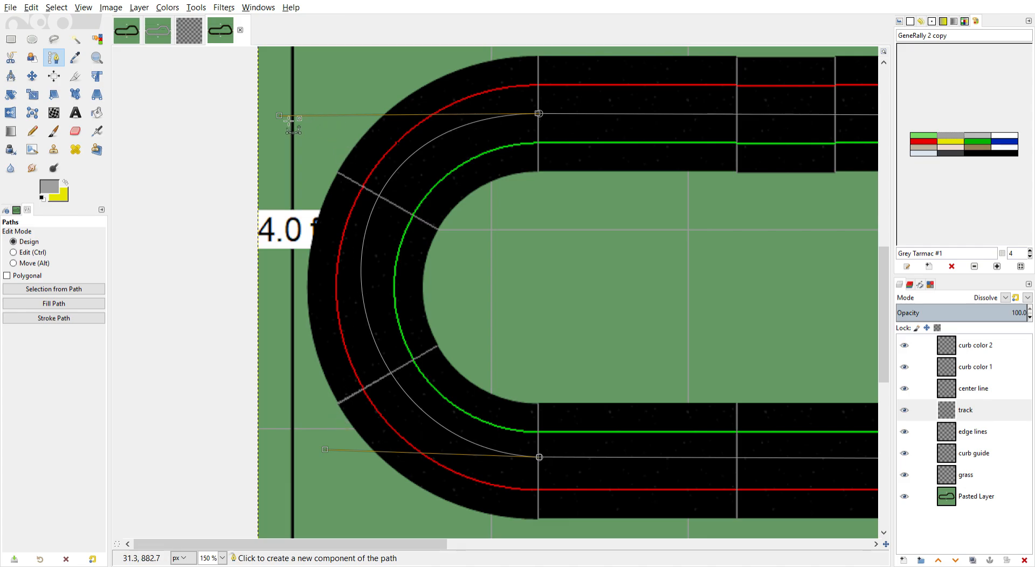
drag(282, 117, 312, 118)
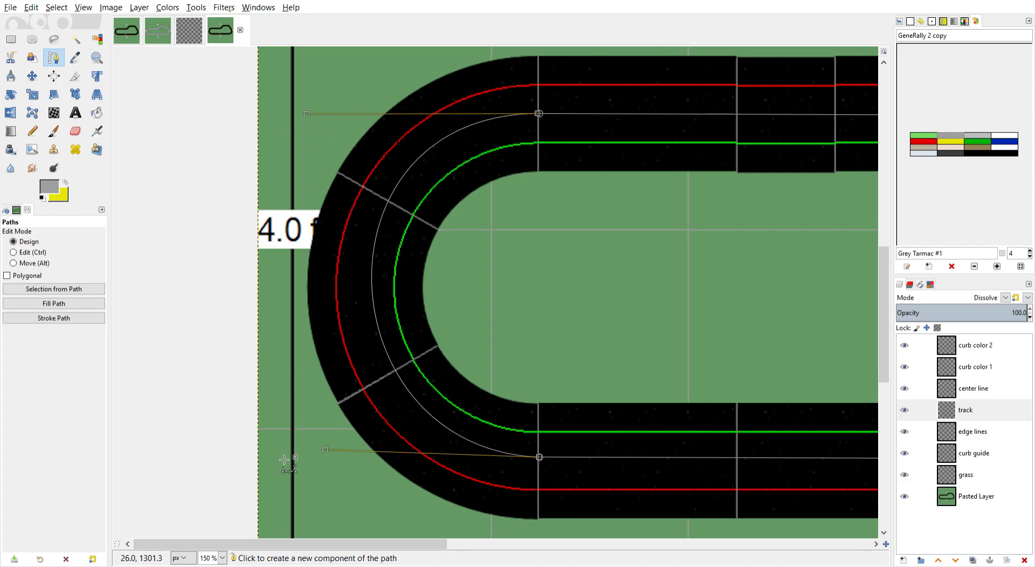
drag(329, 456, 310, 455)
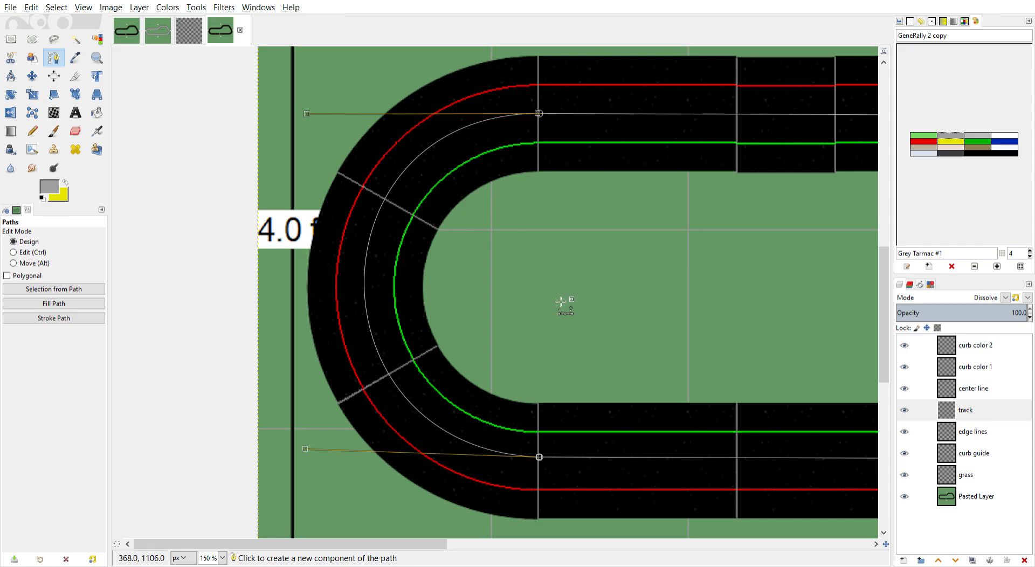
Curve the path segment through the track's lower-right bend and adjust its handles to stay midway between the red and green lines.
scroll(564, 306, down, 4)
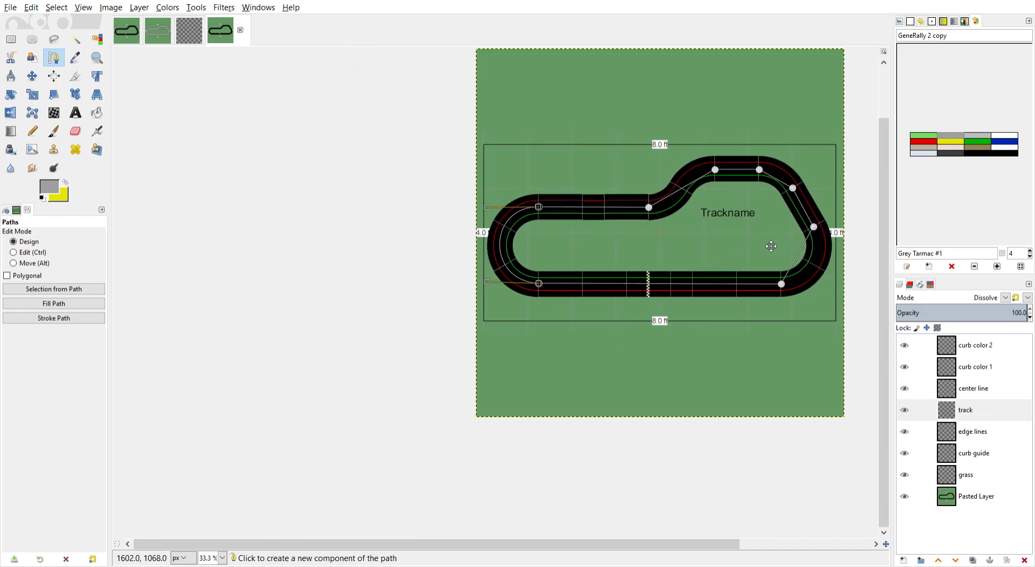
scroll(771, 246, up, 4)
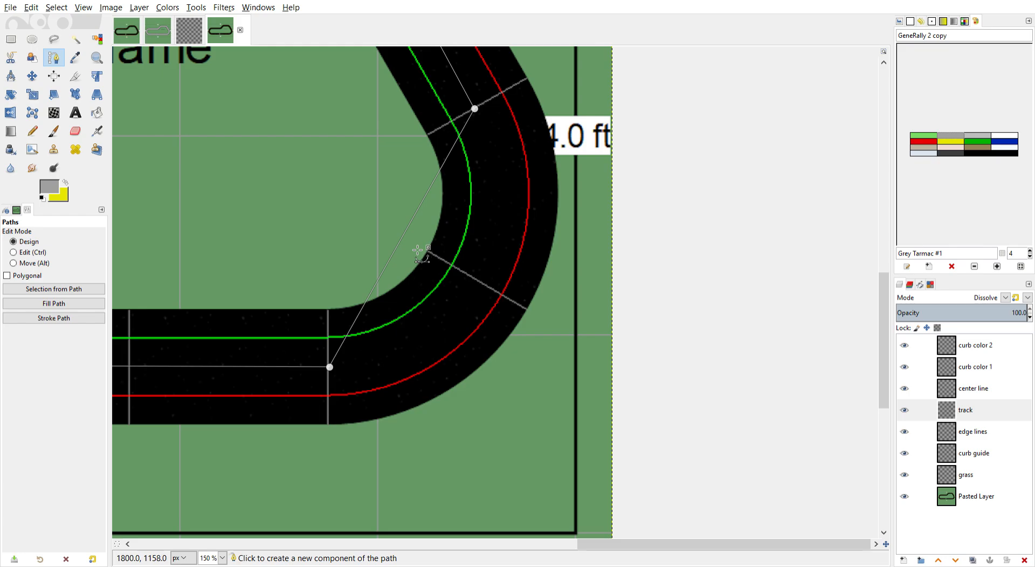
drag(408, 242, 485, 269)
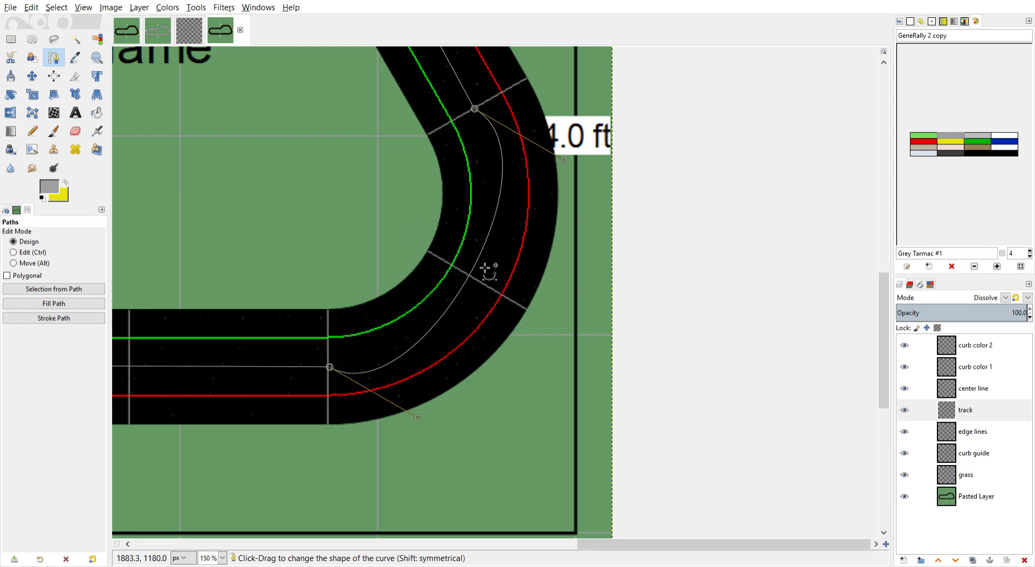
drag(564, 160, 527, 222)
drag(423, 423, 480, 361)
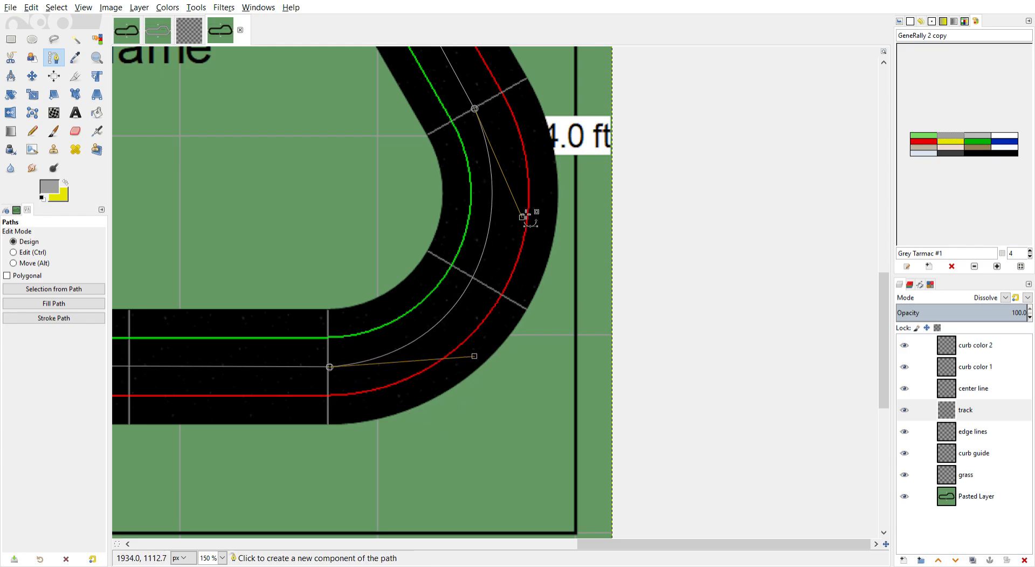
drag(526, 214, 534, 223)
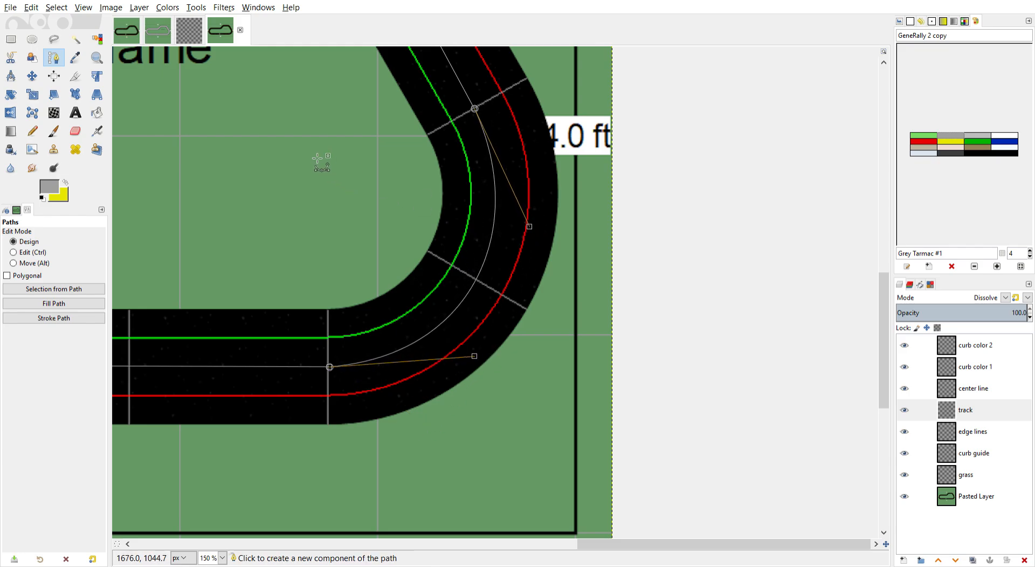
Curve the path segment through the track's upper-right bend and adjust both handles to follow the middle of the road.
scroll(473, 382, up, 5)
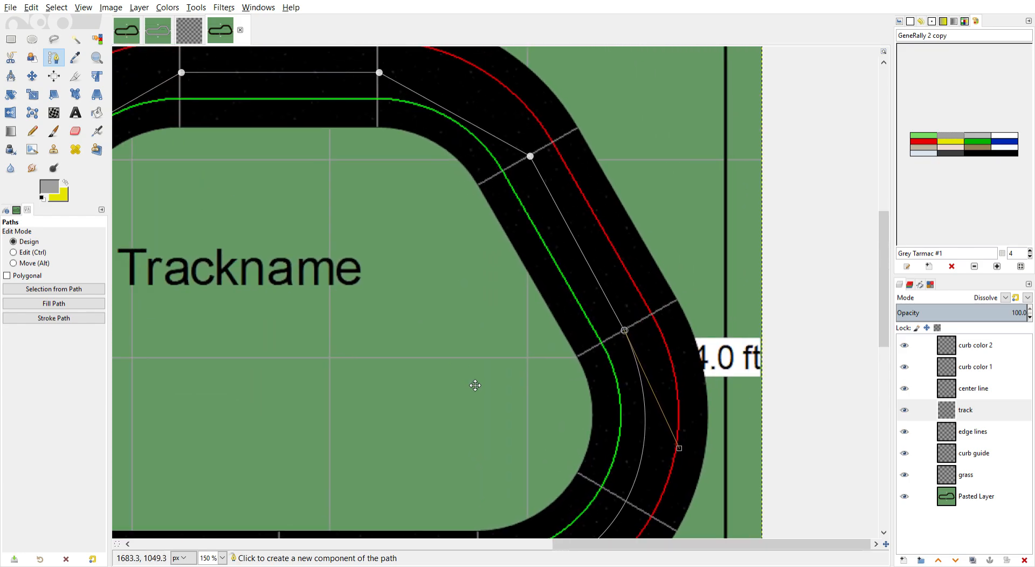
scroll(462, 289, left, 3)
drag(498, 214, 512, 194)
drag(440, 146, 475, 172)
drag(587, 226, 536, 208)
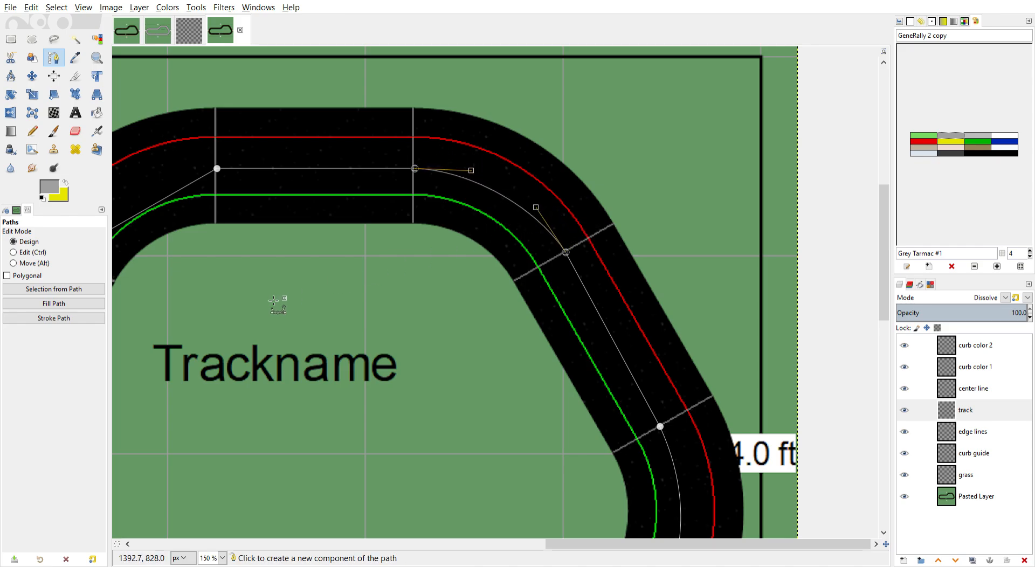
Shape the path segment between the two upper straights into an S-curve centred between the red and green lines.
drag(268, 308, 657, 231)
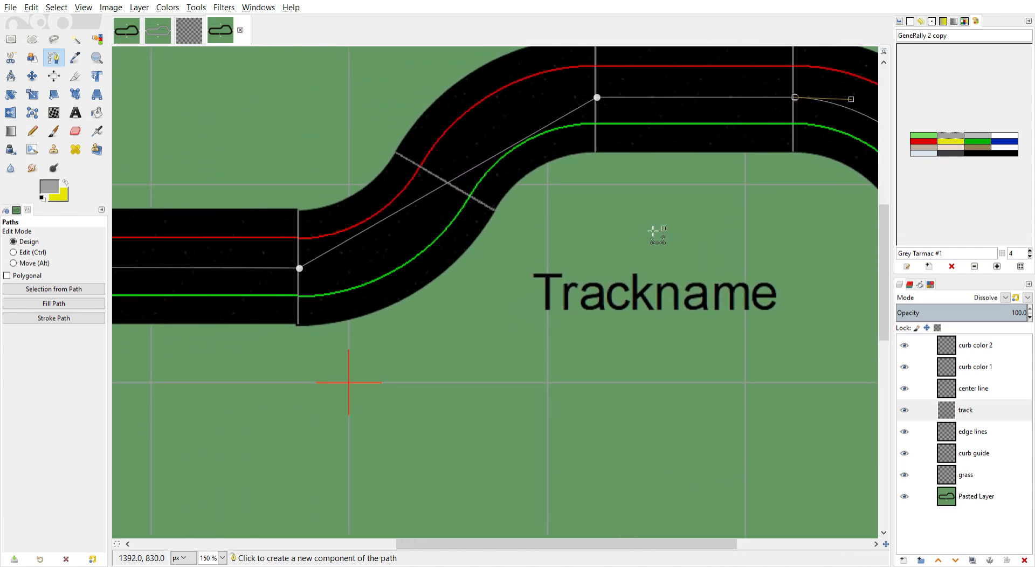
drag(455, 188, 434, 245)
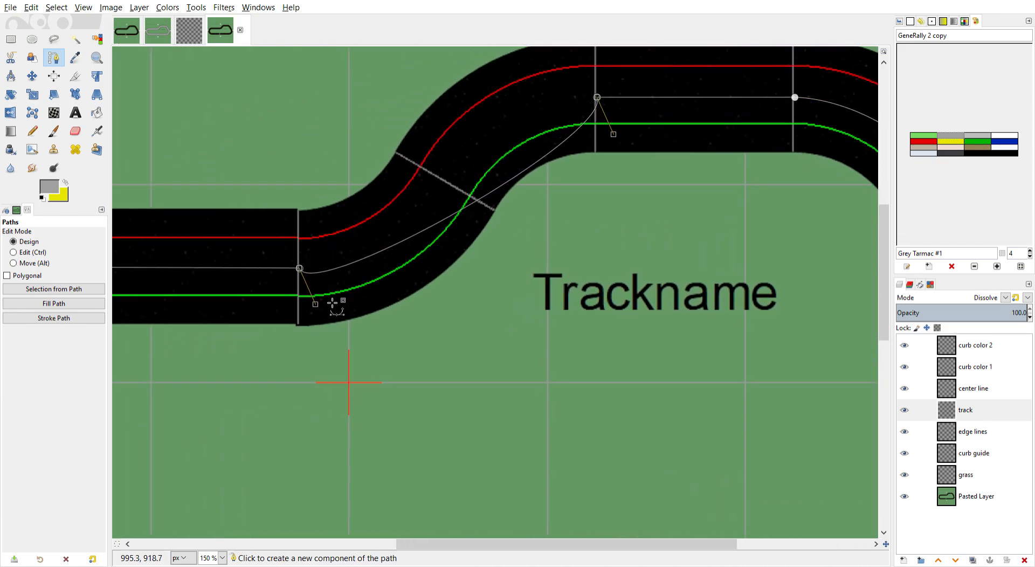
drag(324, 308, 439, 273)
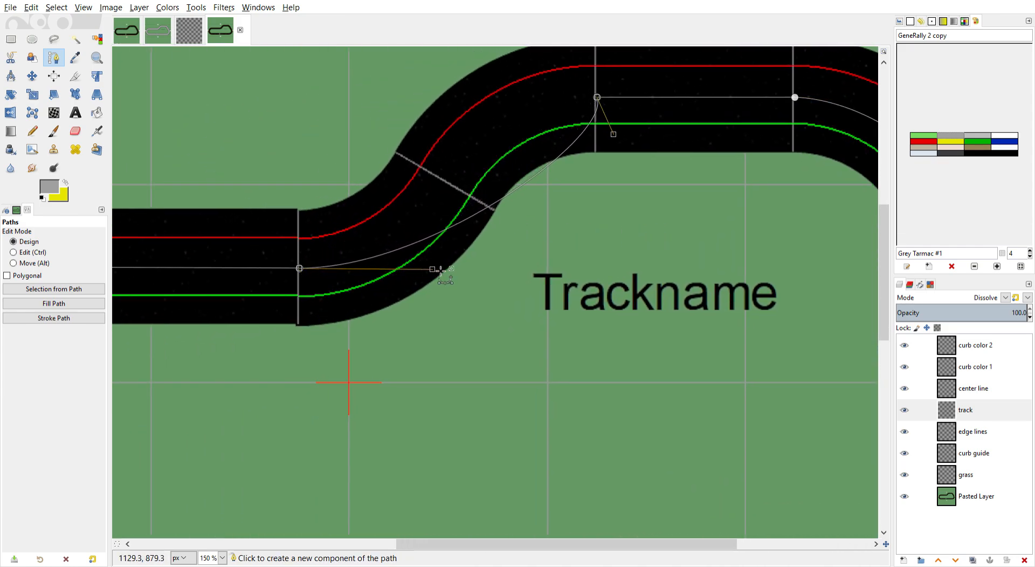
drag(620, 140, 437, 107)
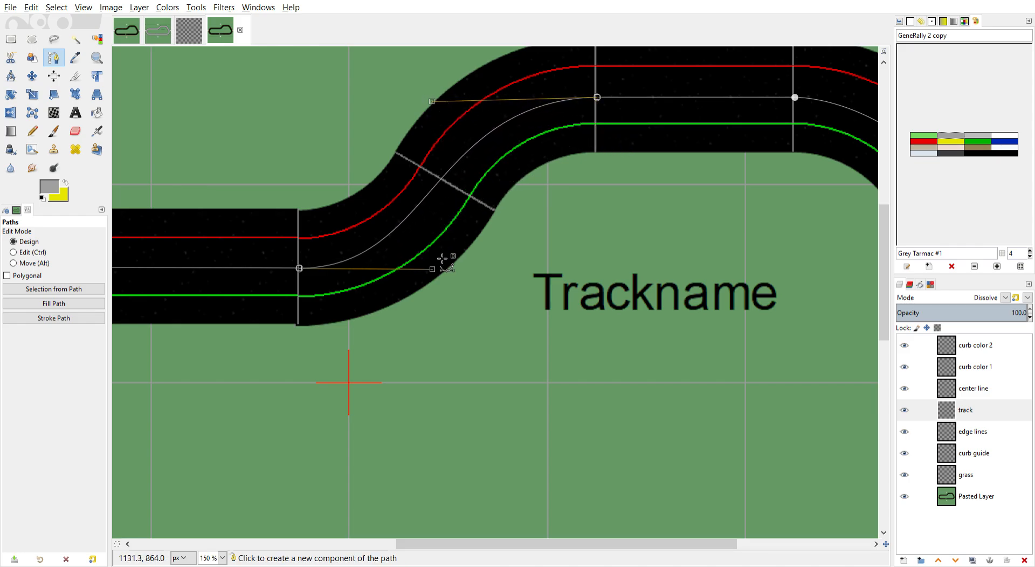
drag(438, 274, 451, 275)
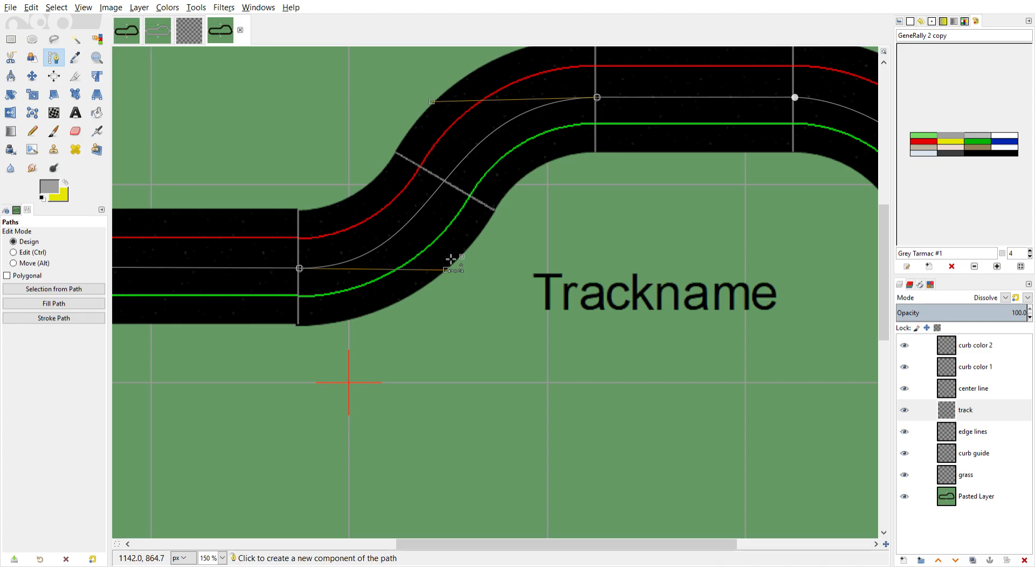
drag(437, 106, 429, 102)
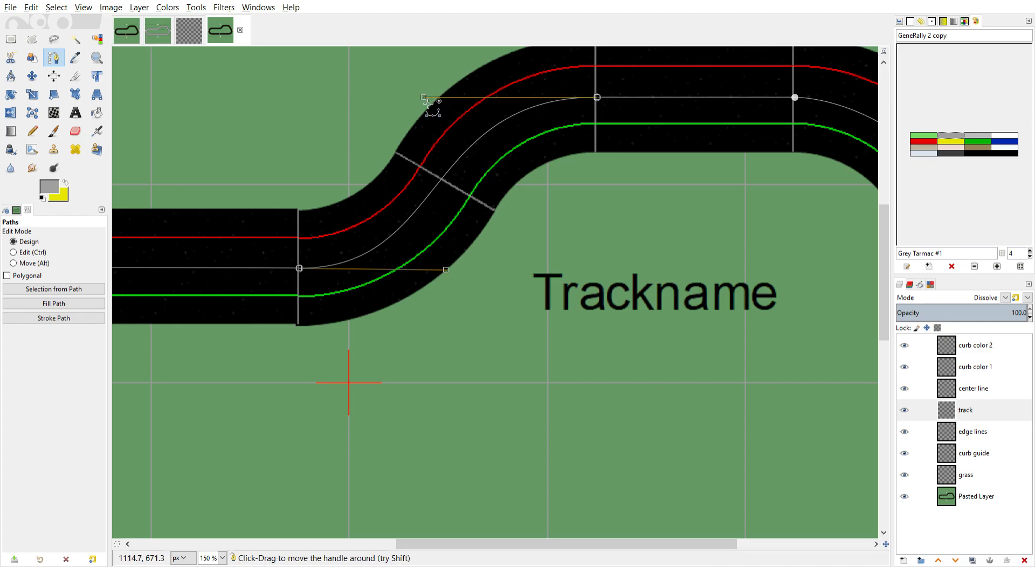
Stroke the finished path on the track layer in Grey Tarmac #1 to paint the road surface.
drag(254, 392, 557, 327)
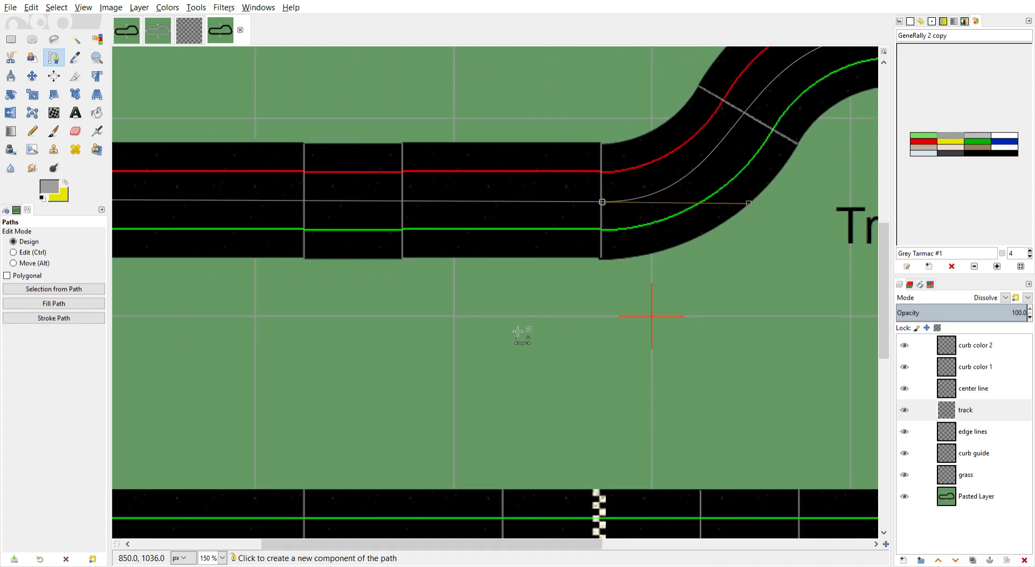
ctrl+scroll(472, 338, down, 2)
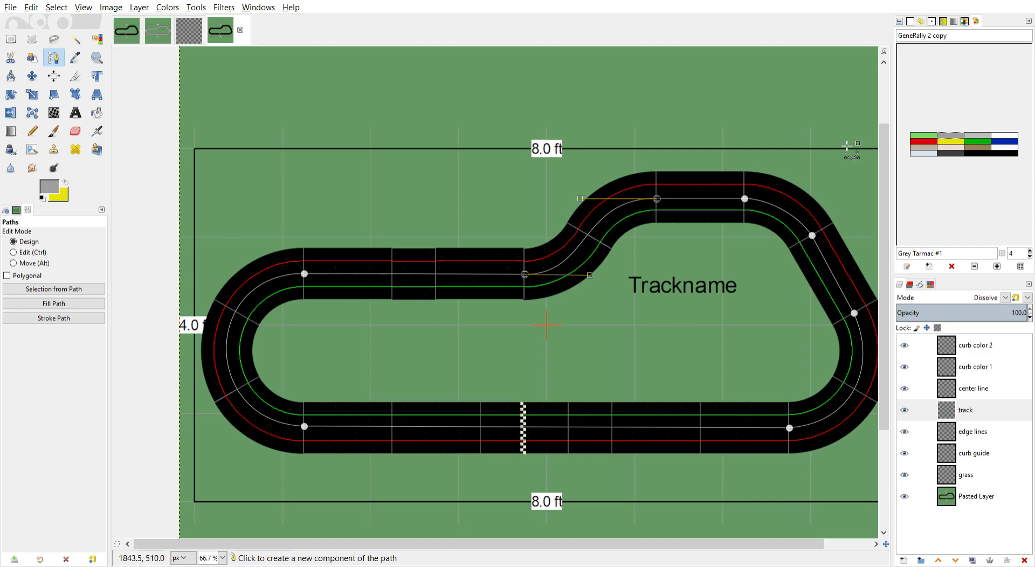
click(73, 319)
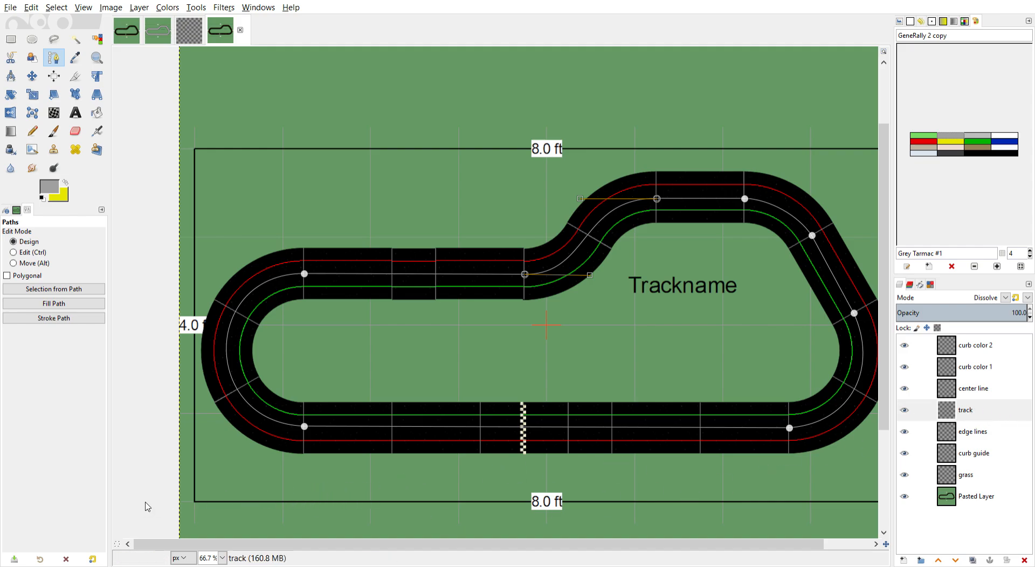
click(146, 503)
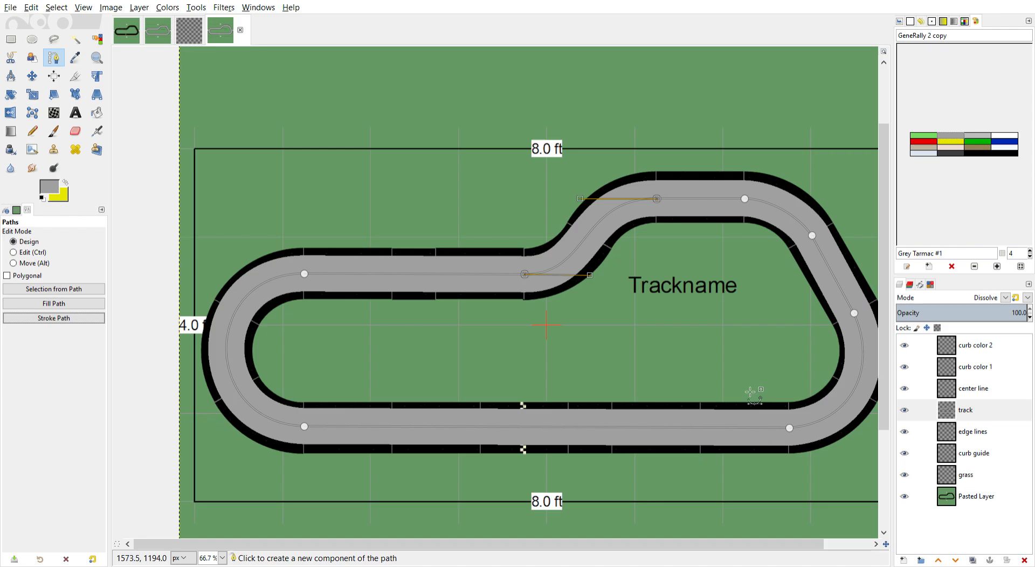
Stroke the path in White Tarmac on the edge lines layer and in Blue Tarmac on the curb guide layer.
click(975, 435)
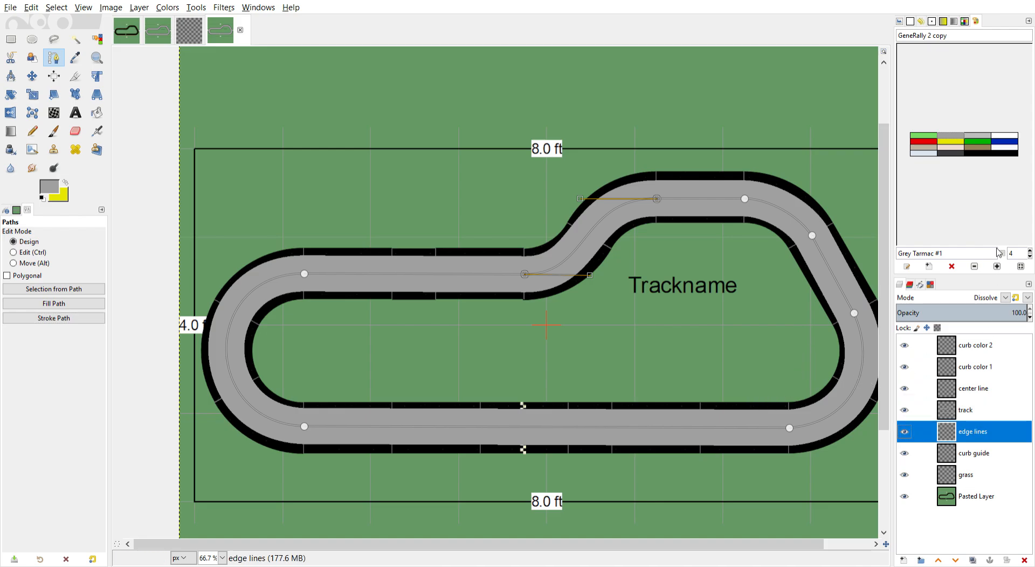
click(1009, 138)
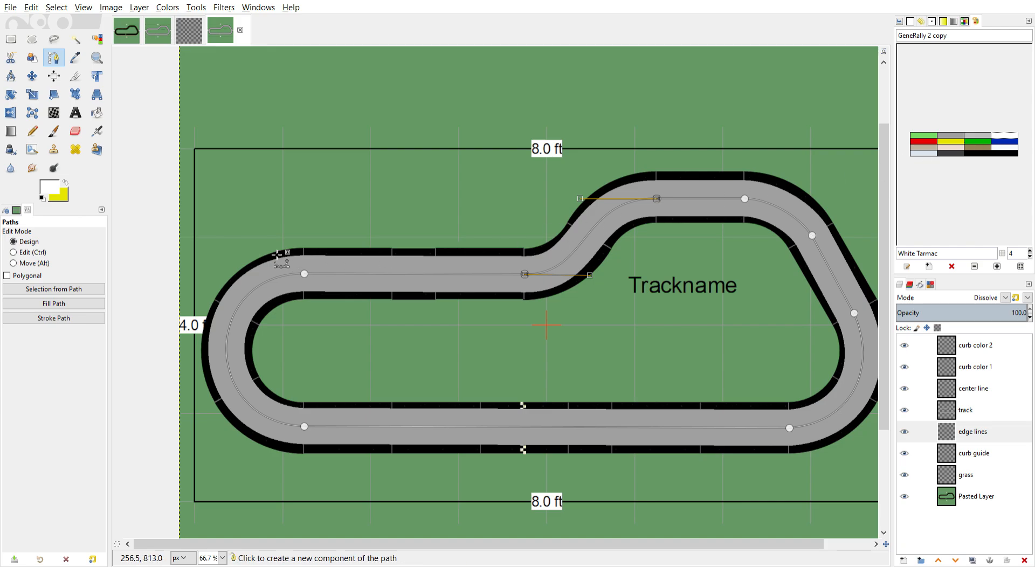
click(89, 322)
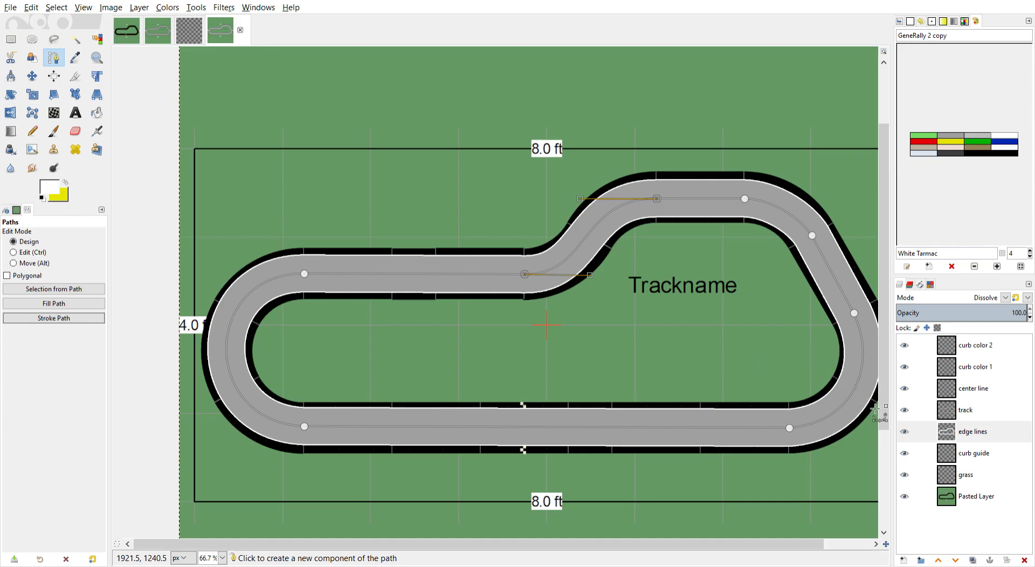
click(984, 455)
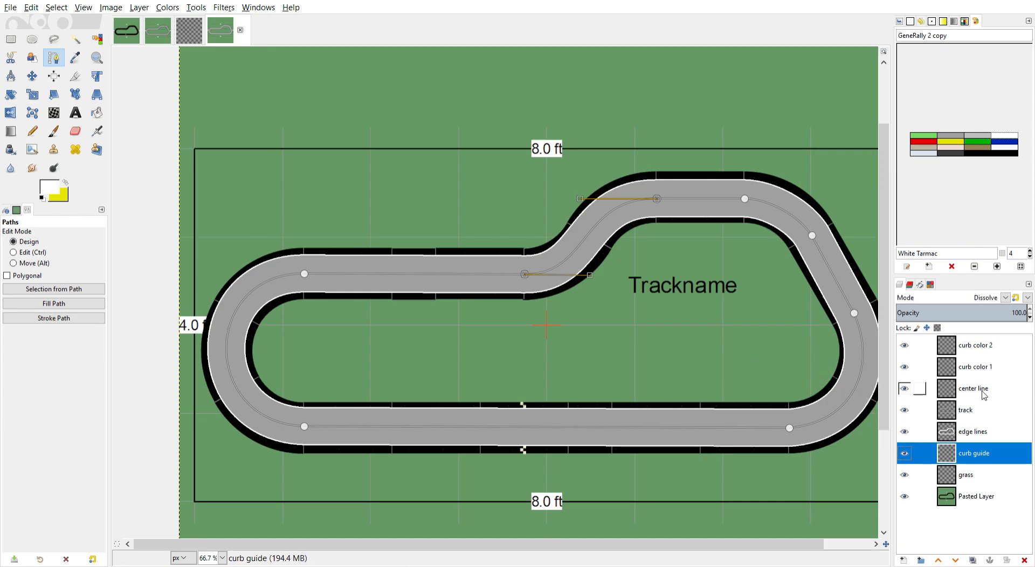
click(1003, 143)
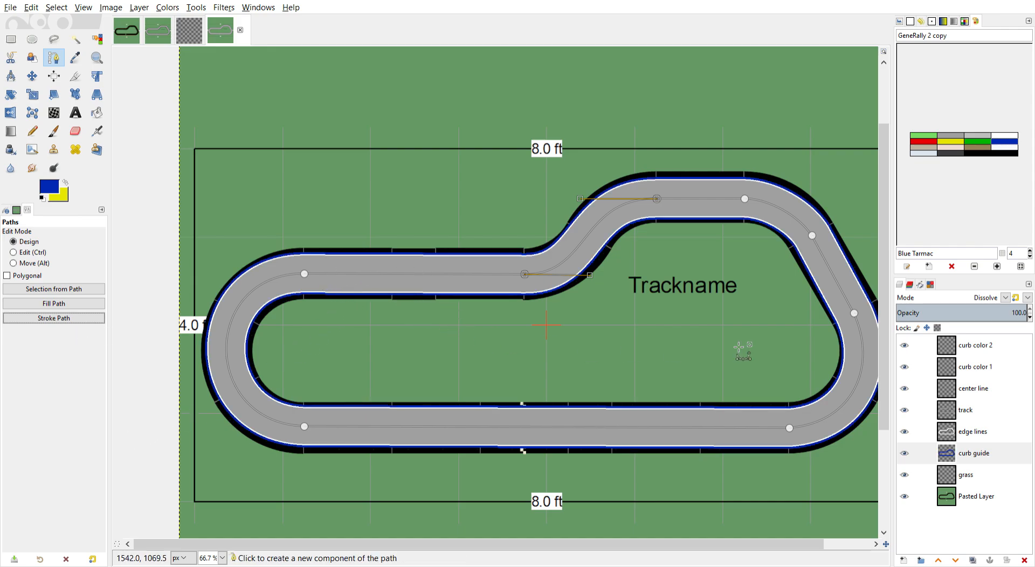
Fill the whole grass layer with the Grass palette colour.
click(980, 479)
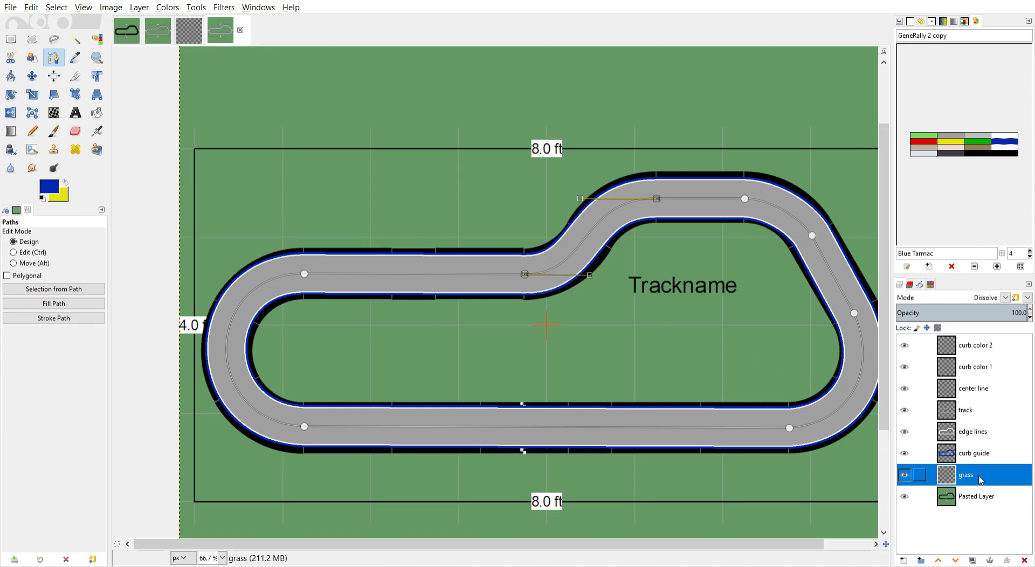
click(923, 136)
click(97, 113)
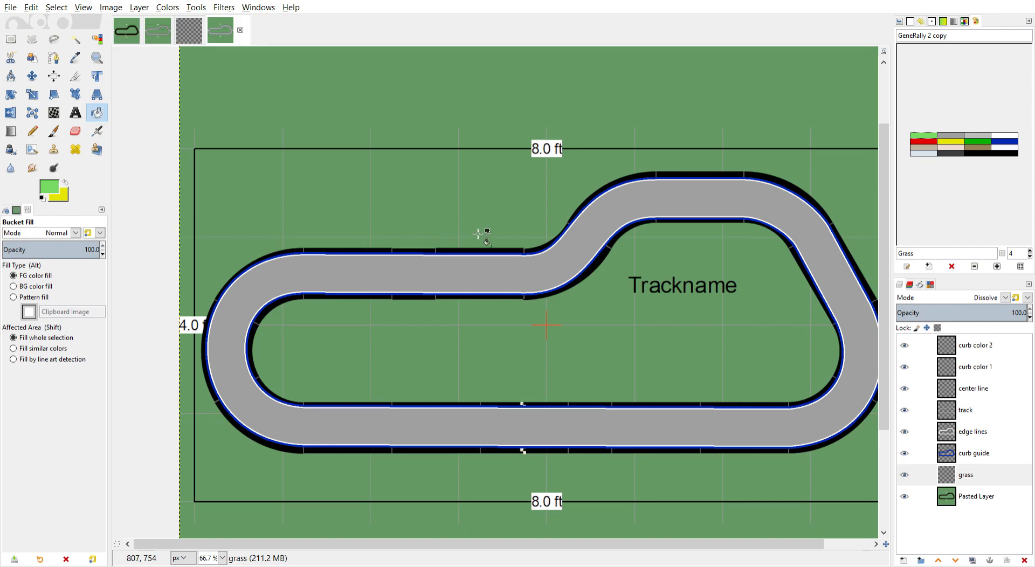
click(479, 214)
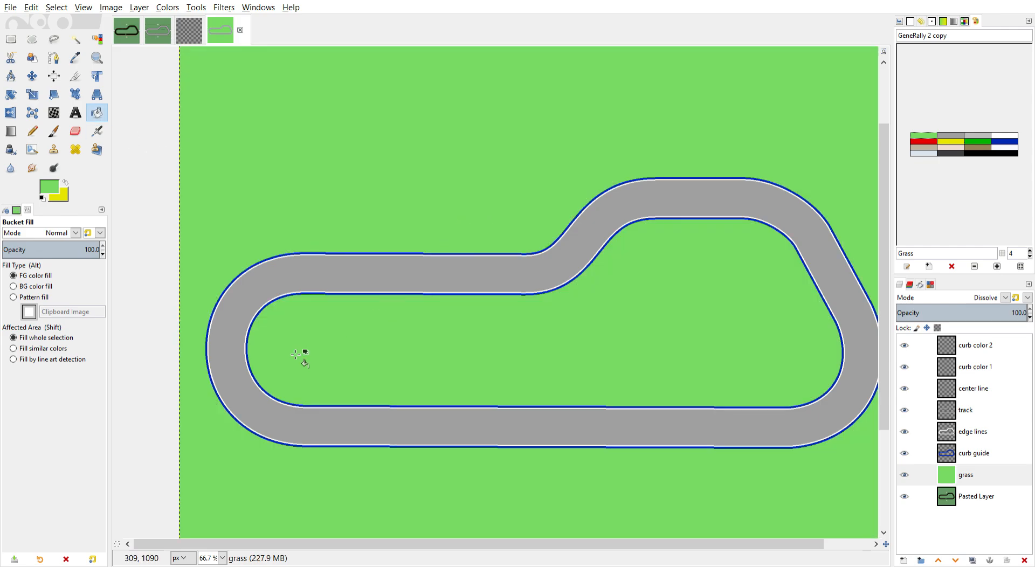
Start a new path with one anchor at each end of the left hairpin's inner edge, just inside the blue guide.
ctrl+scroll(294, 352, up, 3)
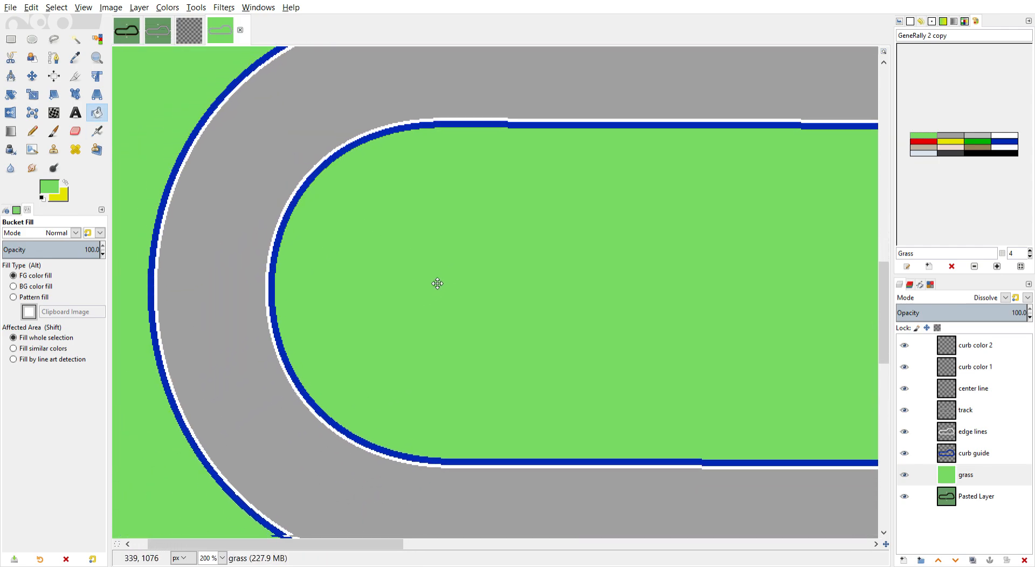
ctrl+scroll(450, 286, up, 1)
ctrl+scroll(457, 283, down, 1)
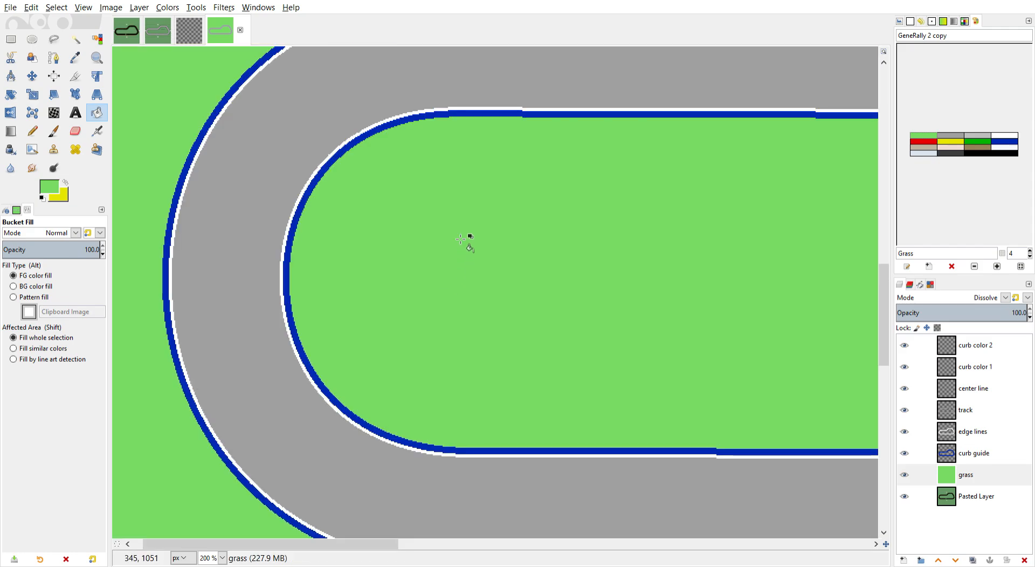
click(54, 57)
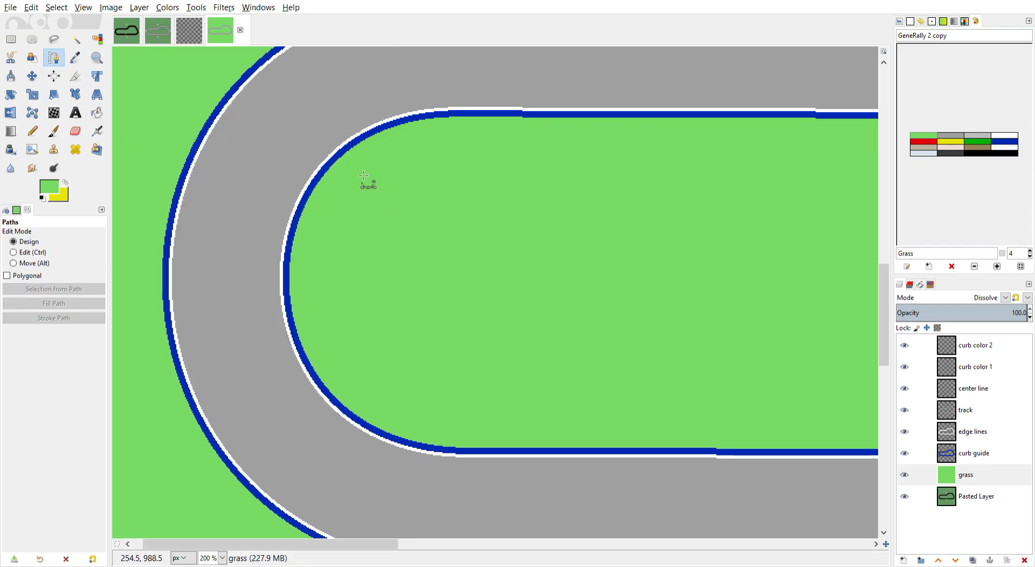
click(450, 117)
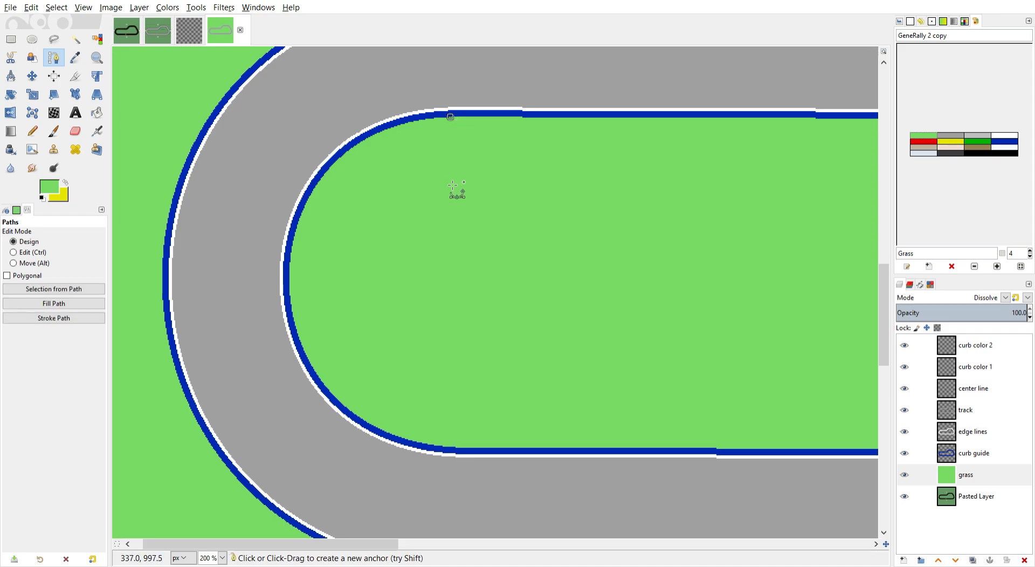
click(456, 447)
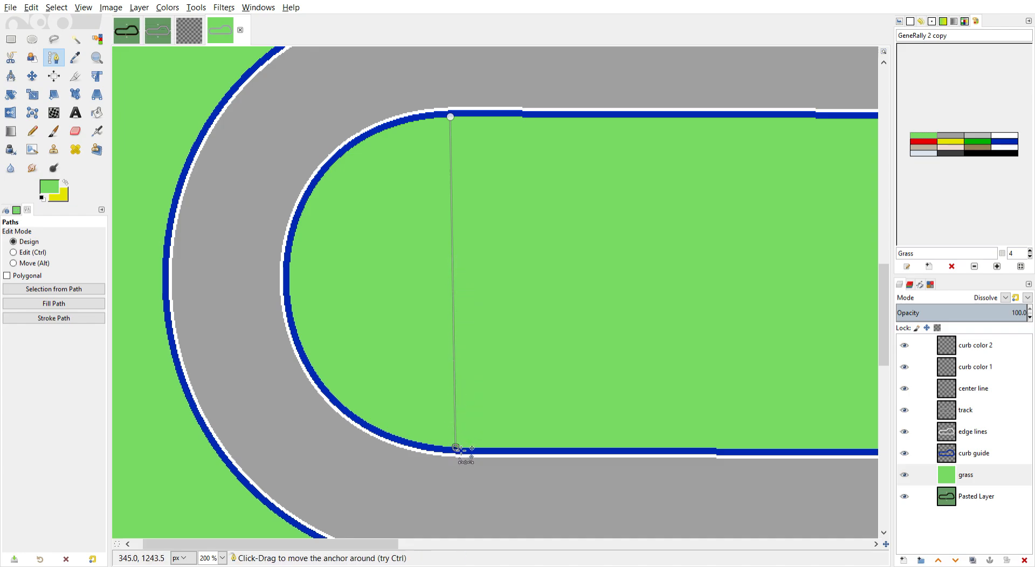
drag(461, 451, 457, 452)
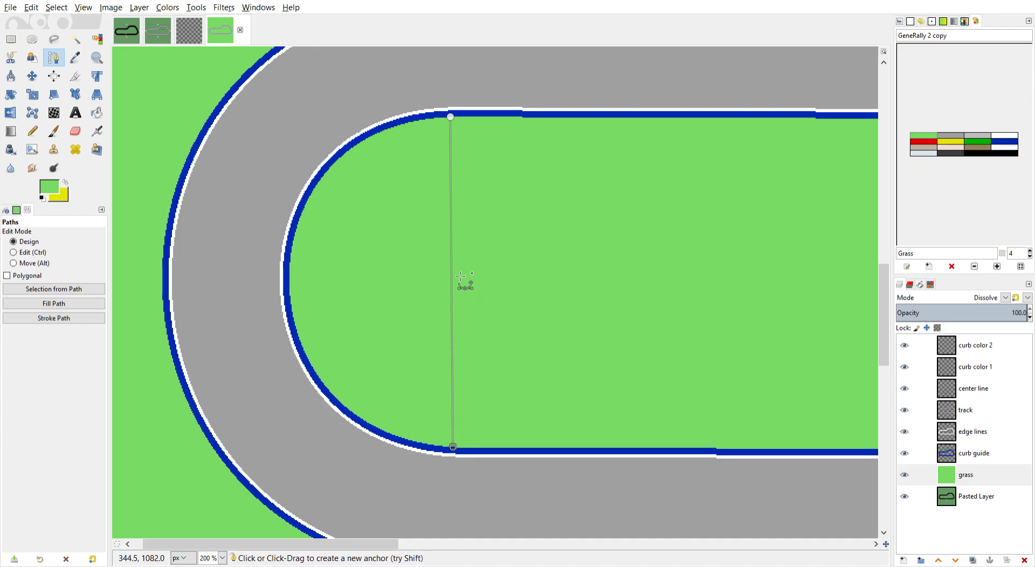
Curve the new segment around the left hairpin and adjust both handles to follow the inner blue guide line.
drag(457, 285, 293, 287)
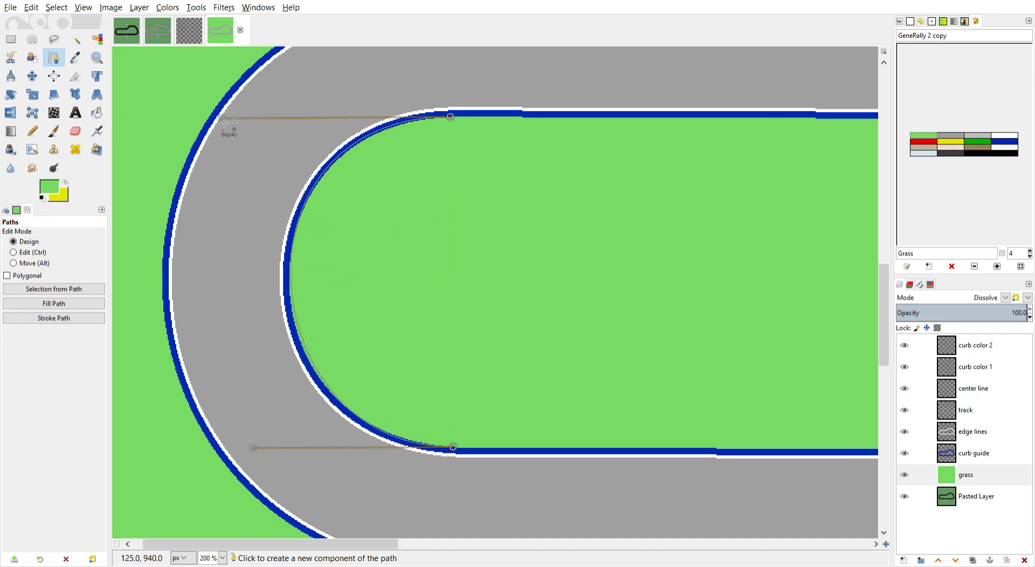
drag(222, 120, 240, 113)
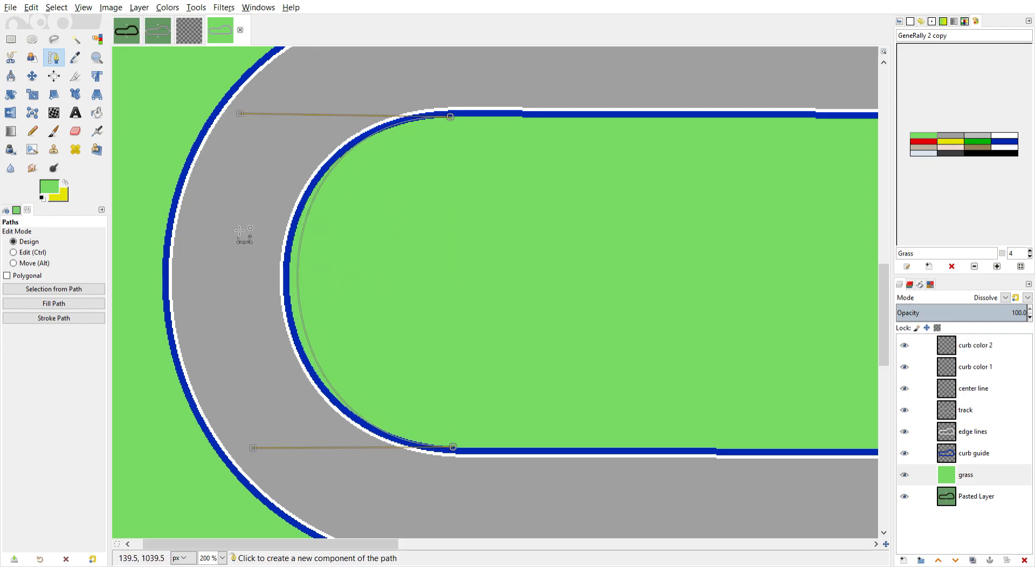
click(253, 445)
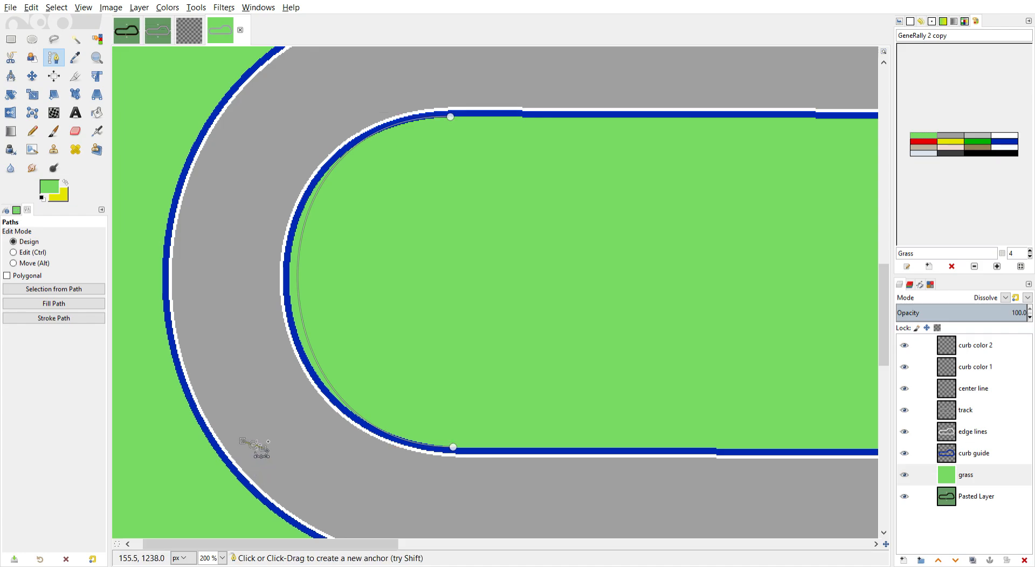
key(ctrl+z)
drag(259, 451, 237, 442)
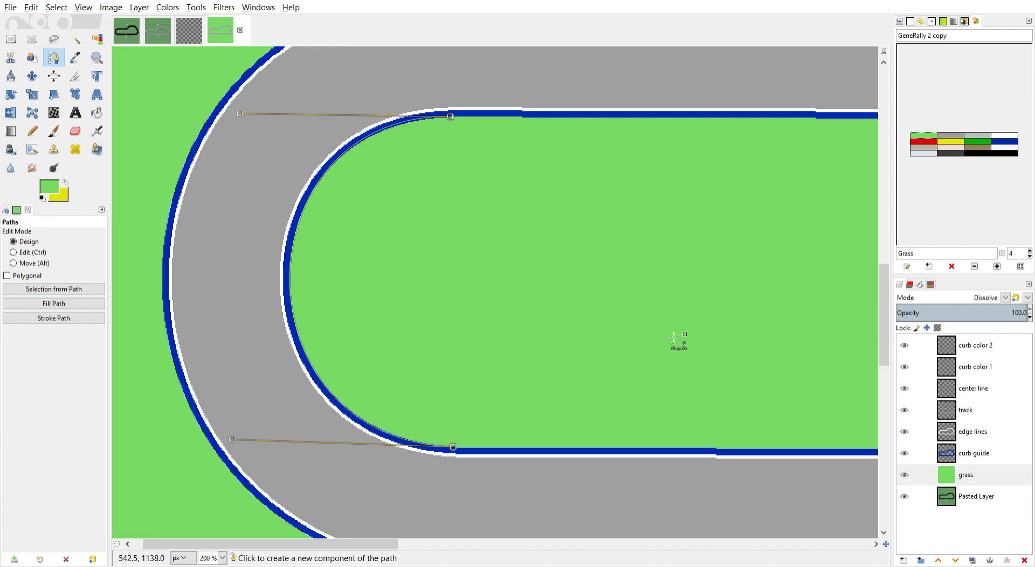
Add a separate short straight path segment along the outer blue guide of the bottom straight, just after the left hairpin.
drag(704, 340, 619, 163)
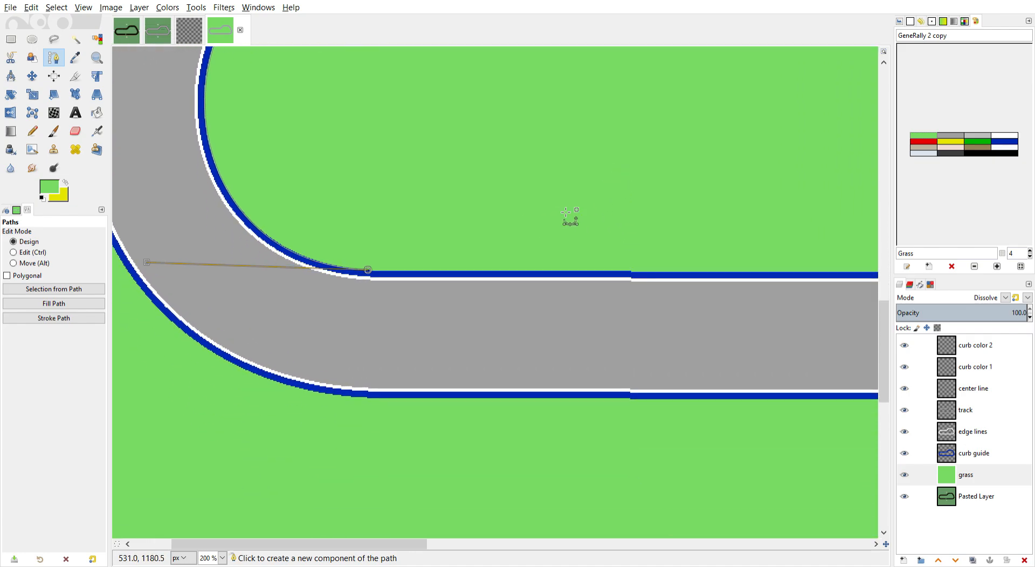
click(410, 398)
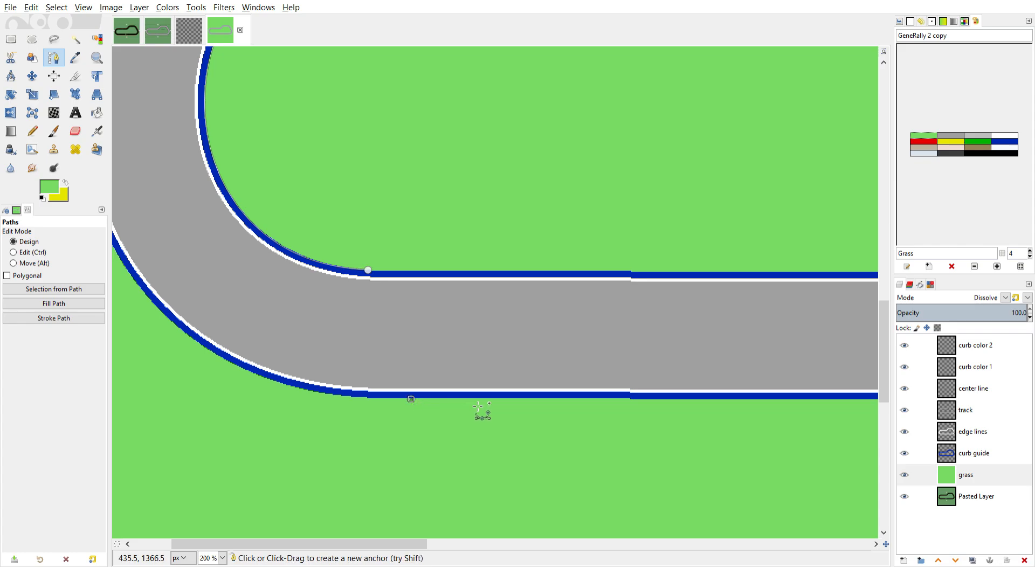
key(shift)
shift+click(668, 401)
Place anchors at both ends of the lower-right bend's inner edge and delete the segment linking them to the bottom straight.
drag(786, 350, 112, 381)
drag(701, 376, 100, 364)
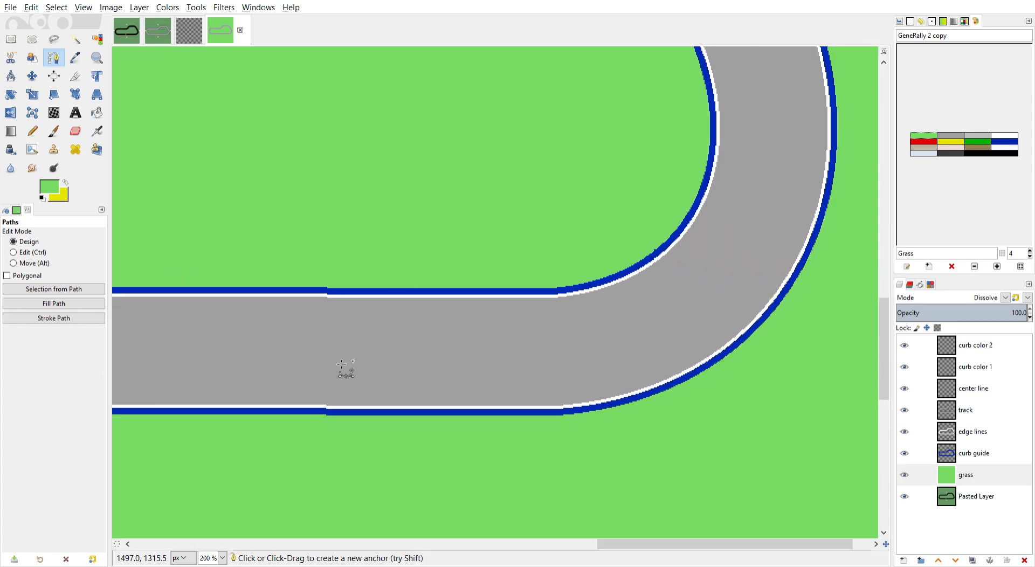
drag(553, 370, 504, 454)
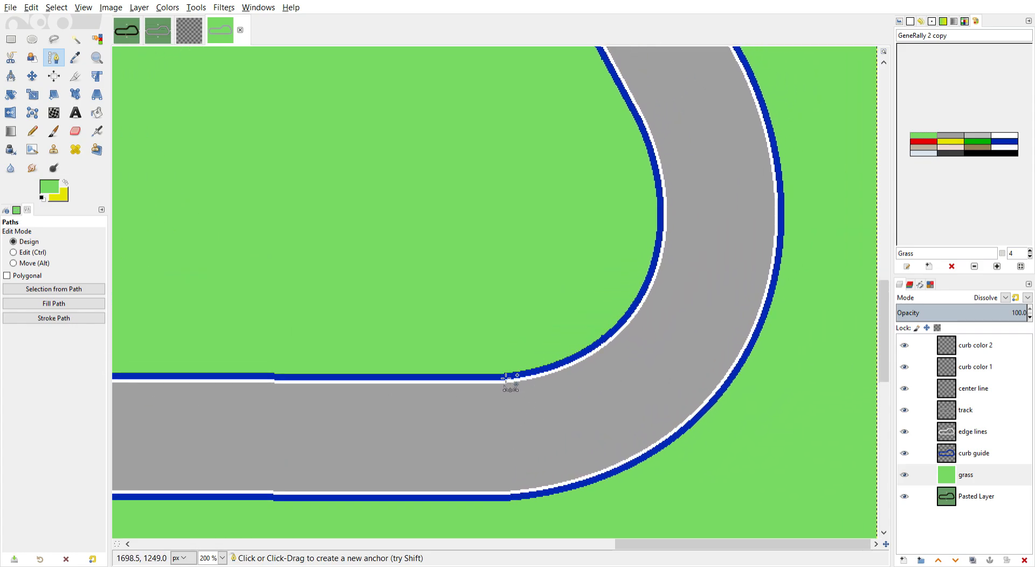
click(501, 373)
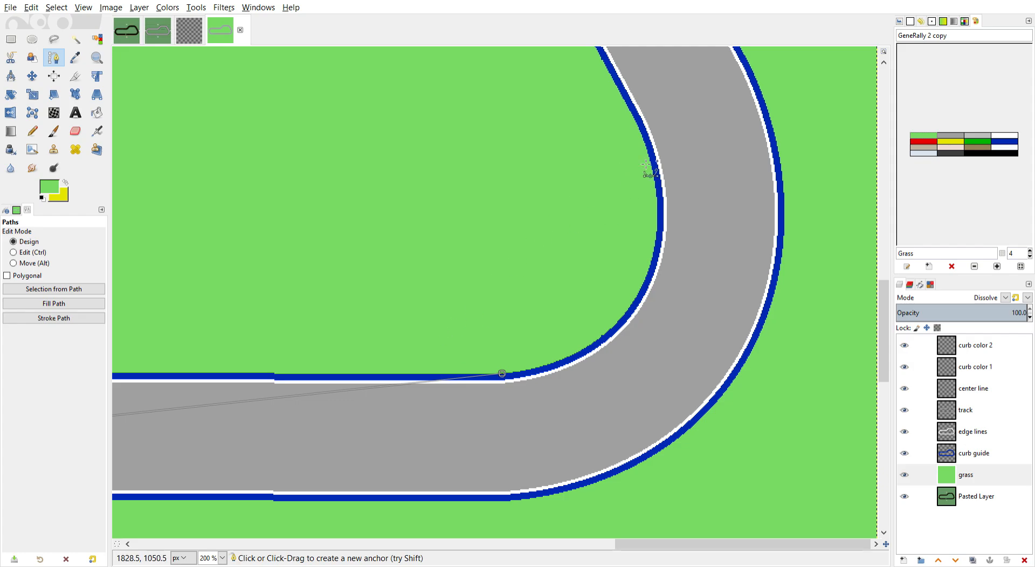
click(629, 110)
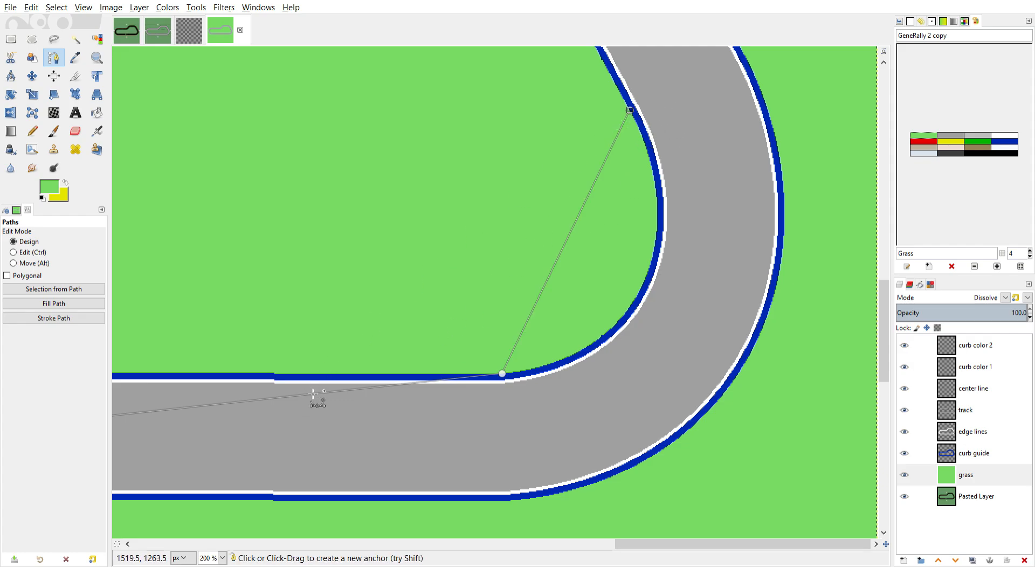
key(ctrl)
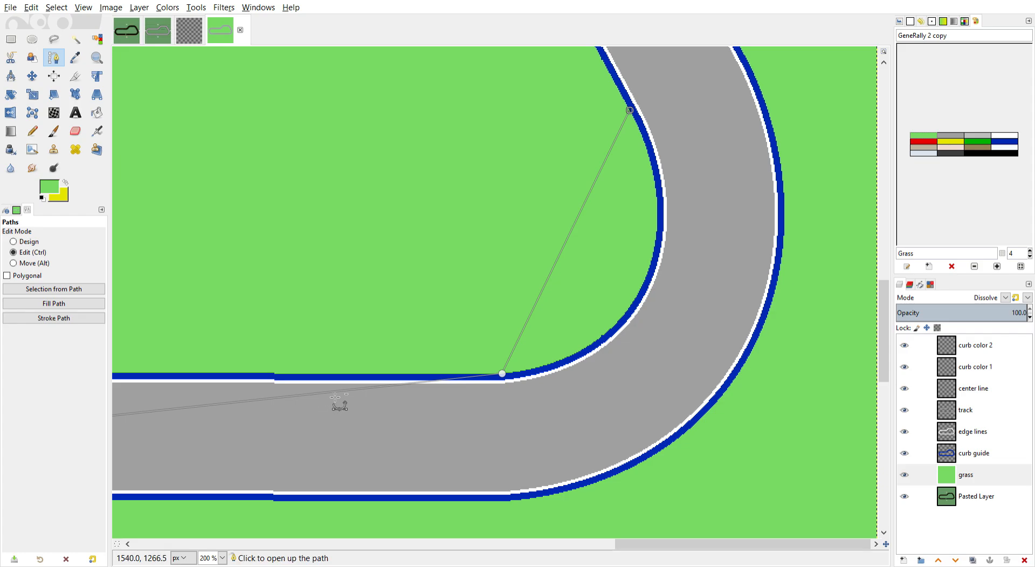
ctrl+click(335, 397)
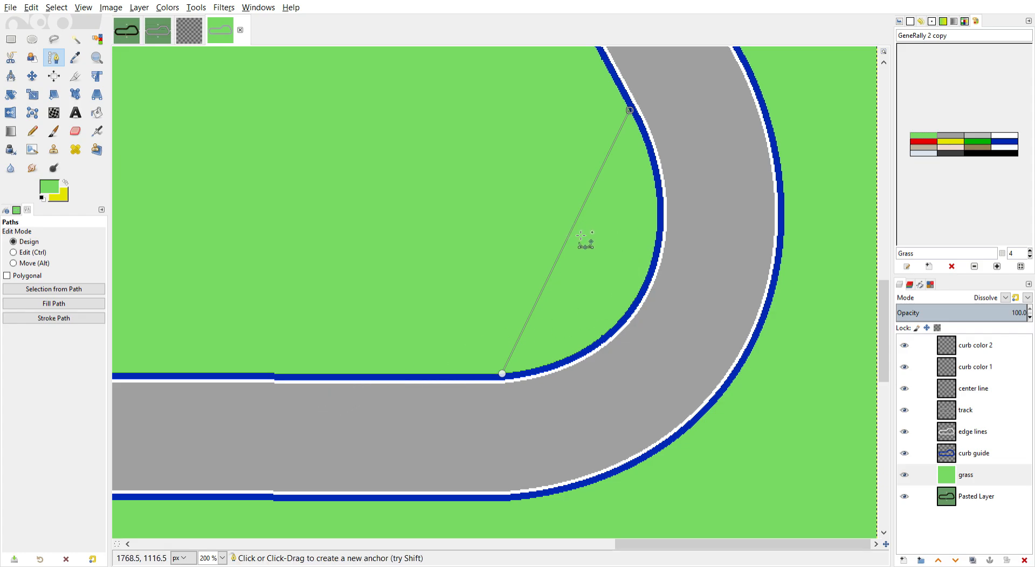
Curve the lower-right bend's inner segment and adjust both handles to follow the blue guide line.
drag(575, 239, 703, 236)
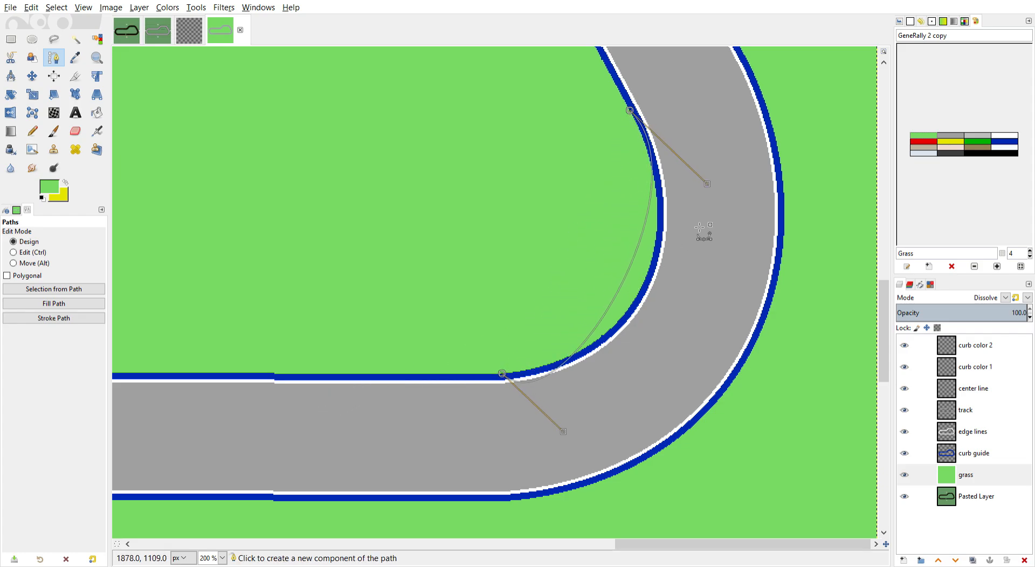
drag(716, 194, 698, 254)
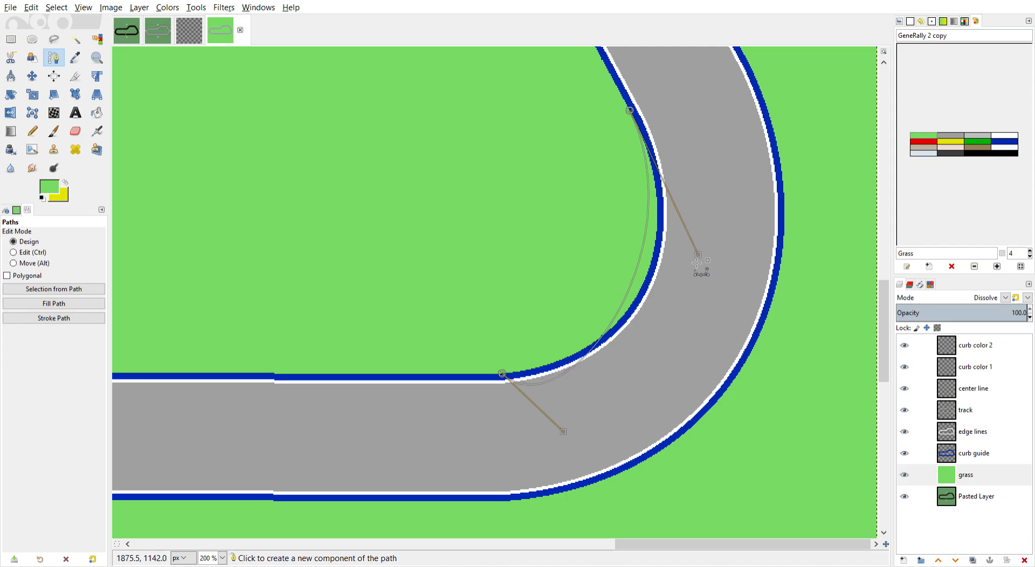
drag(568, 437, 633, 365)
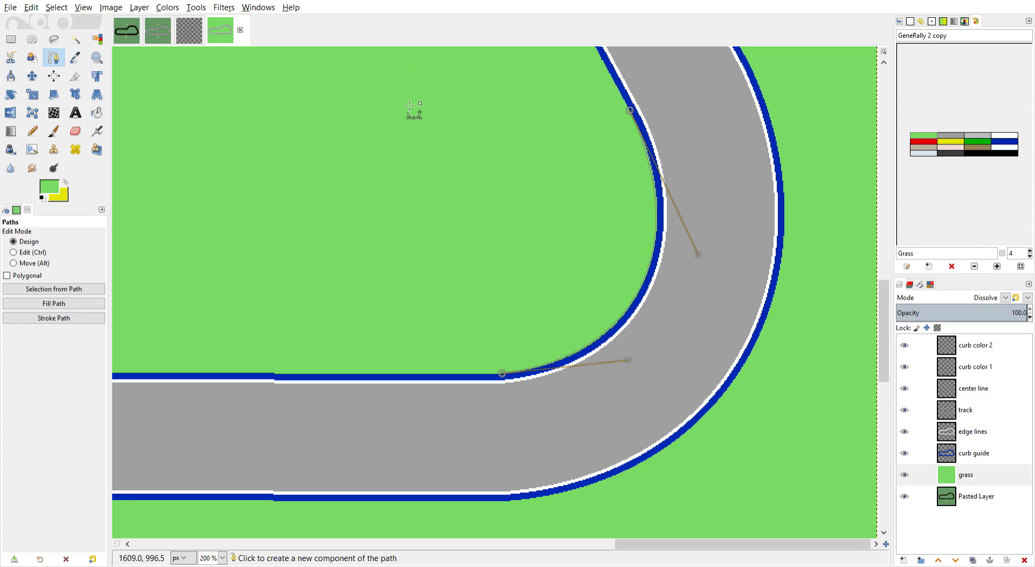
Add a separate path segment along the upper-right bend's inner edge and shape its handles to follow the blue guide line.
scroll(415, 268, up, 10)
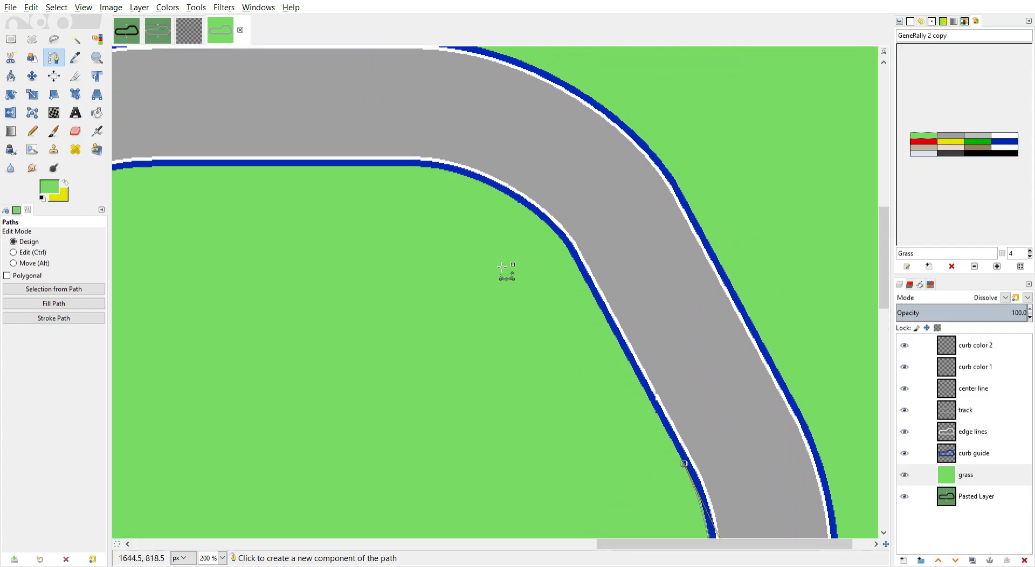
click(565, 246)
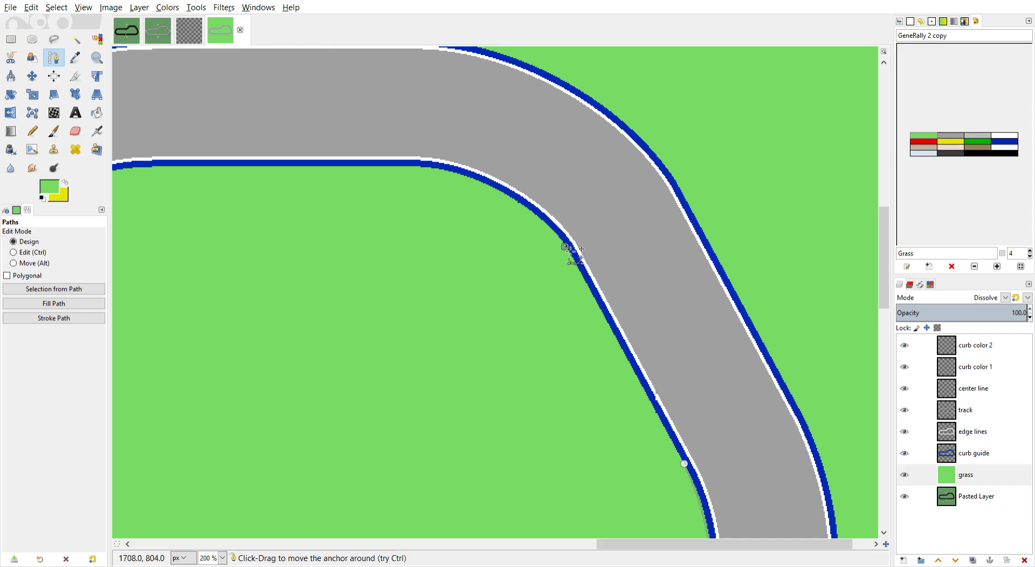
click(421, 168)
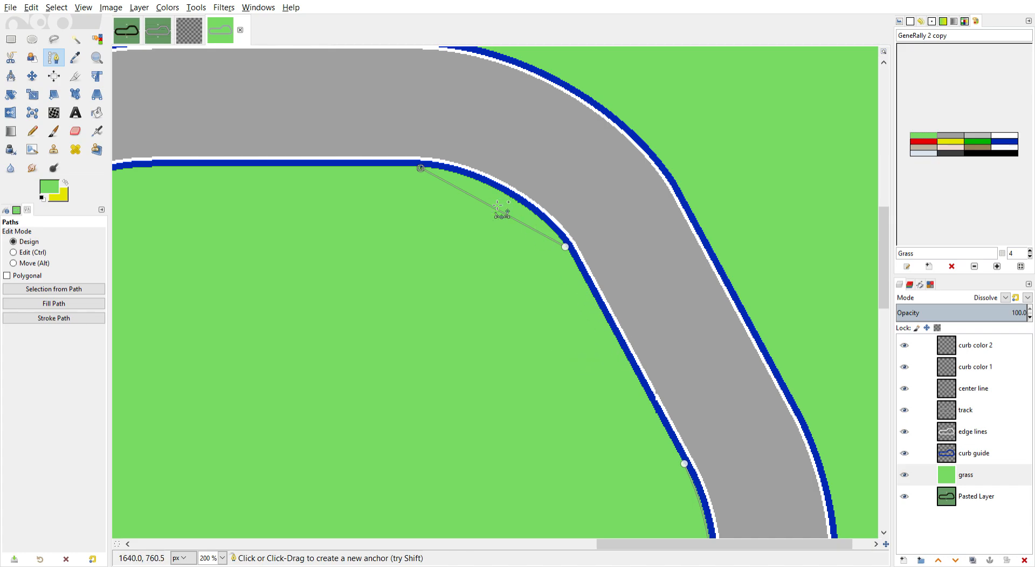
drag(501, 212, 512, 207)
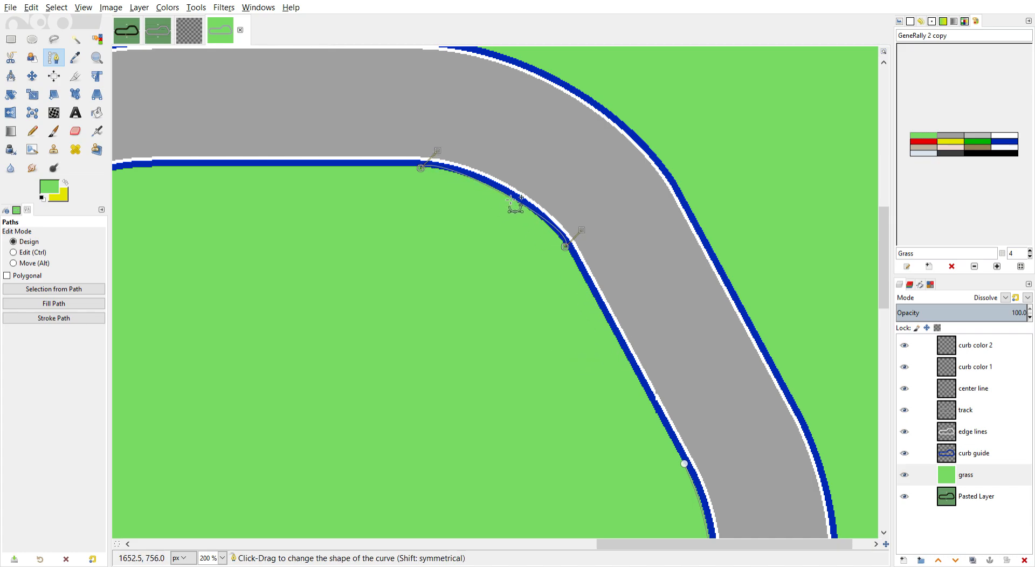
drag(442, 153, 461, 164)
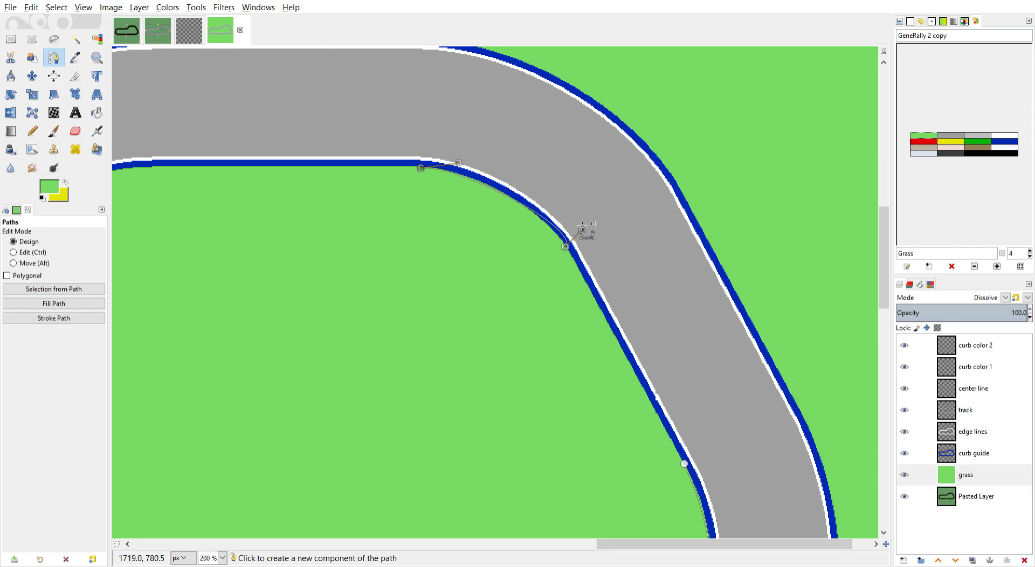
drag(581, 231, 556, 222)
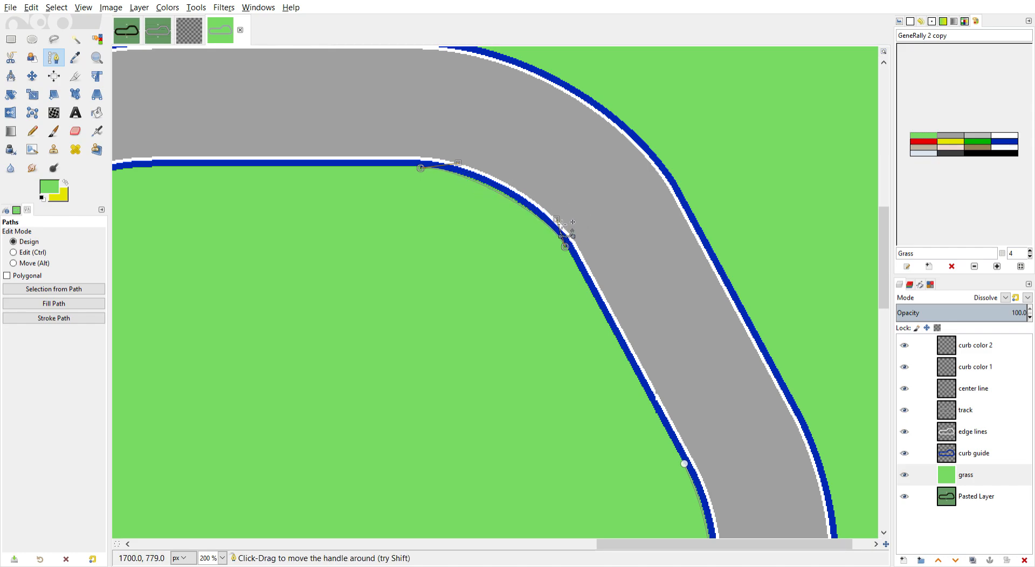
Add a separate path segment along the inner edge of the S-bend's upper curve and shape its handles to follow the blue guide line.
drag(267, 314, 711, 322)
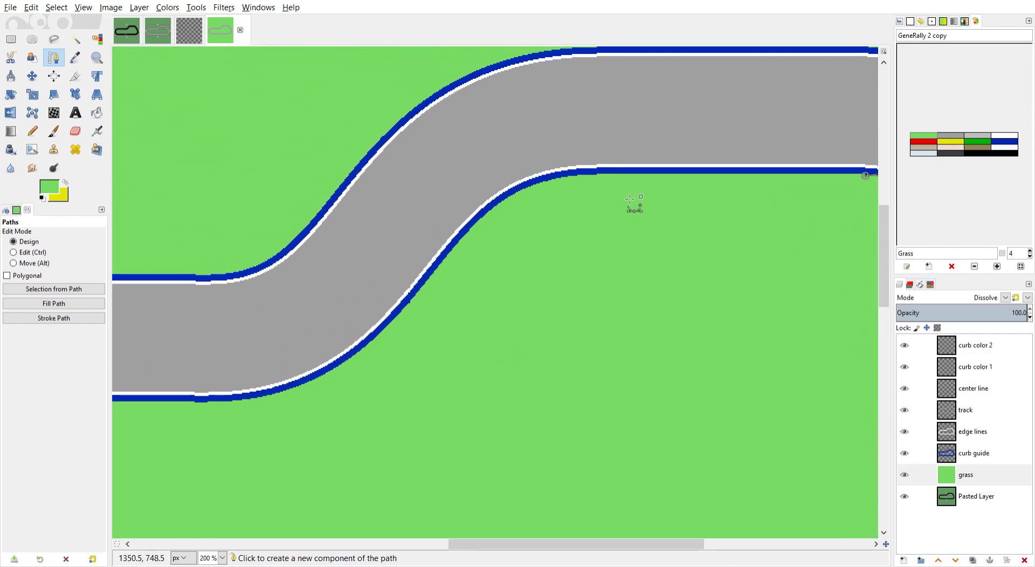
click(597, 174)
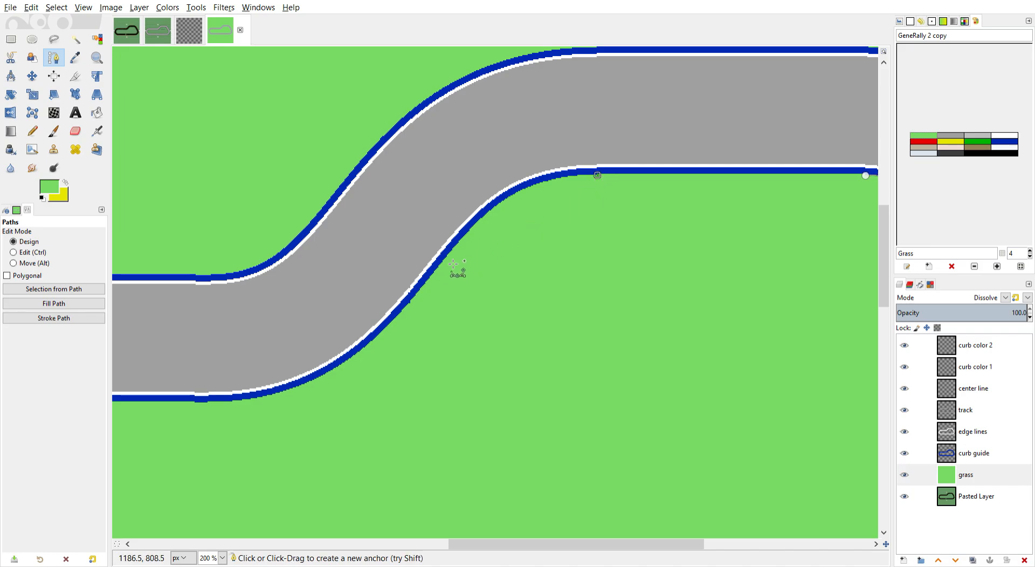
click(464, 236)
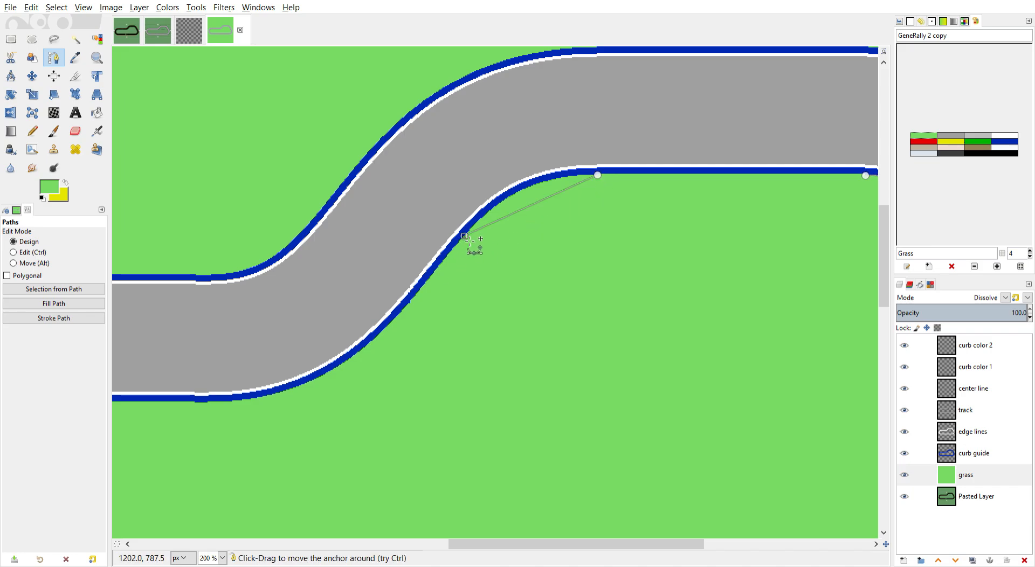
drag(541, 209, 554, 191)
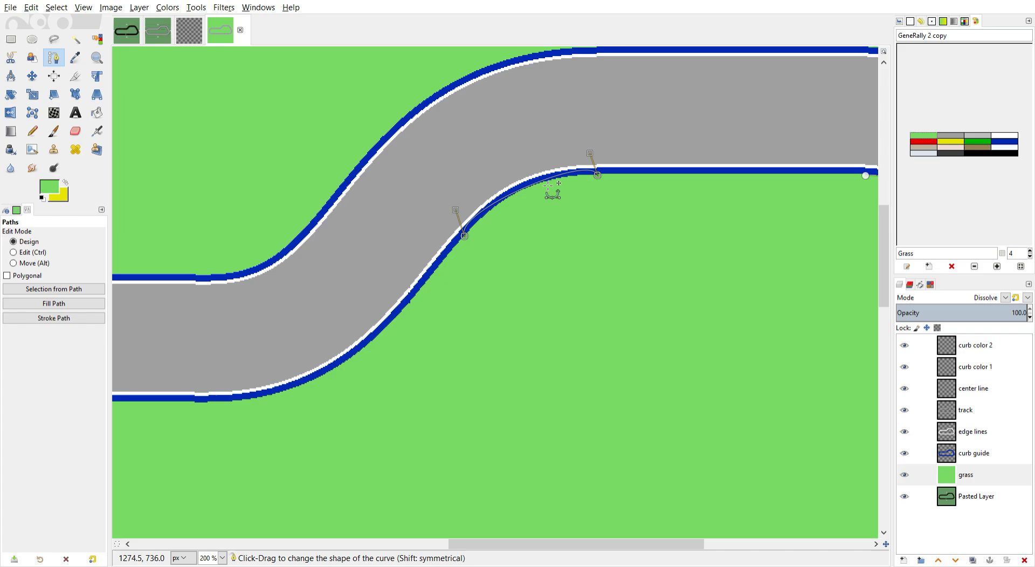
drag(596, 165, 561, 175)
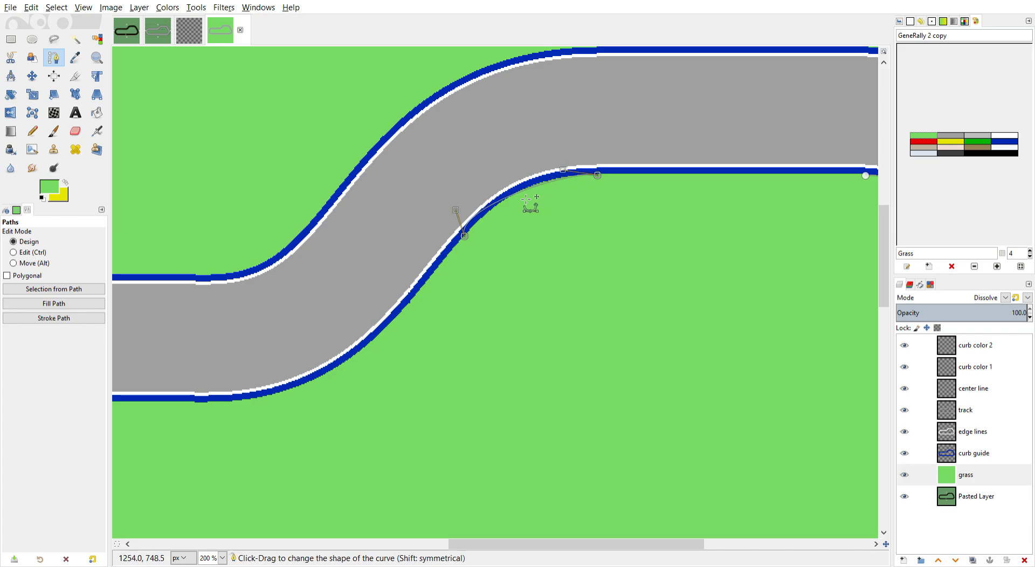
drag(459, 208, 484, 209)
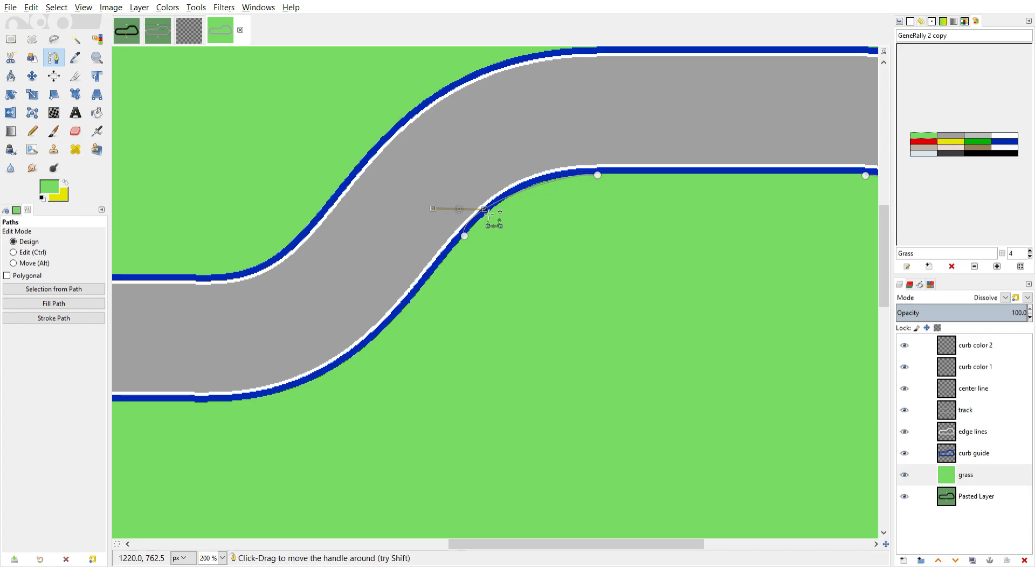
key(ctrl+z)
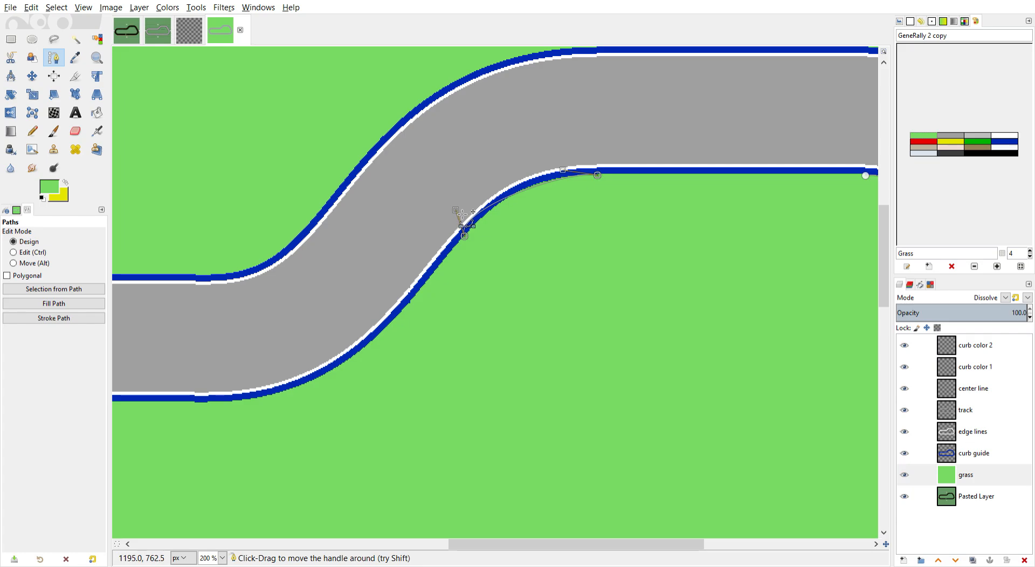
drag(461, 212, 497, 212)
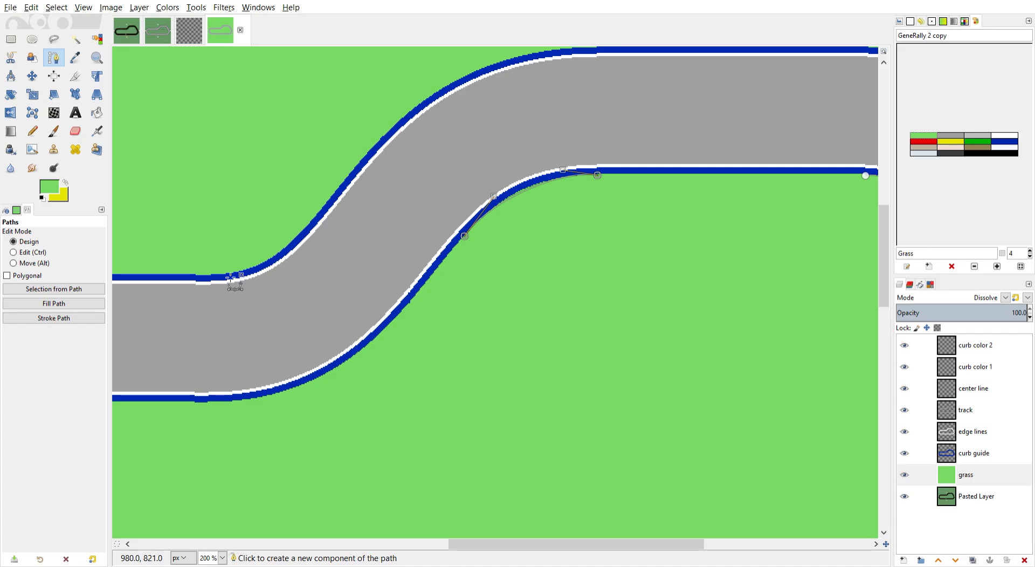
Add another separate path segment along the inside of the S-bend's lower curve and bend it to match the blue guide line.
click(311, 218)
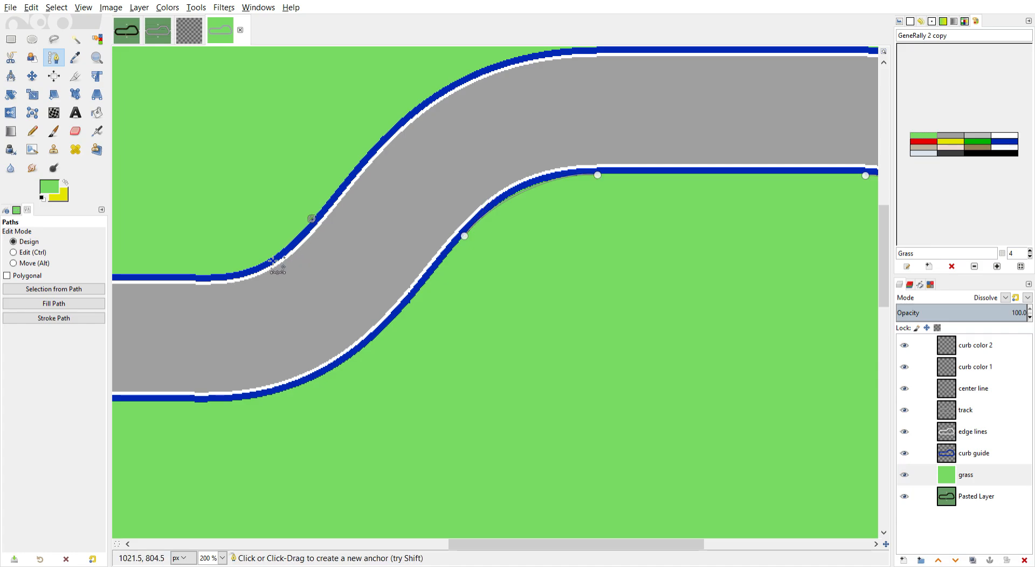
click(228, 272)
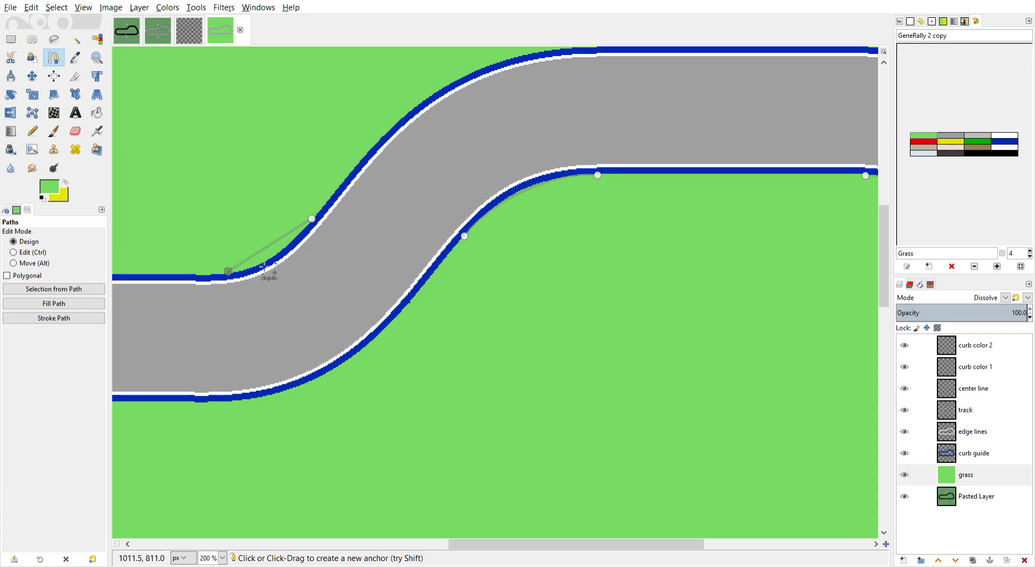
drag(276, 250, 303, 249)
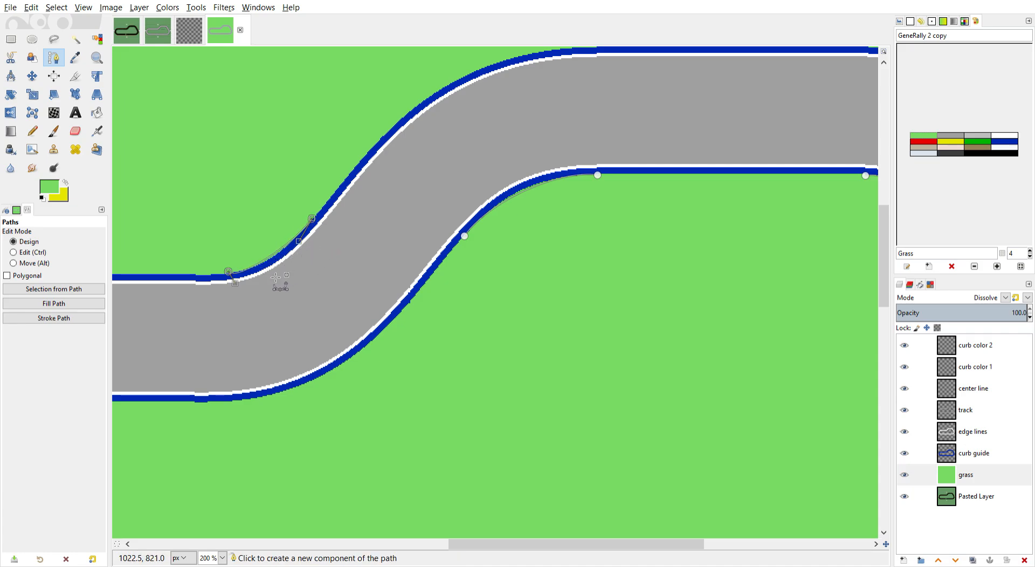
drag(243, 293, 265, 277)
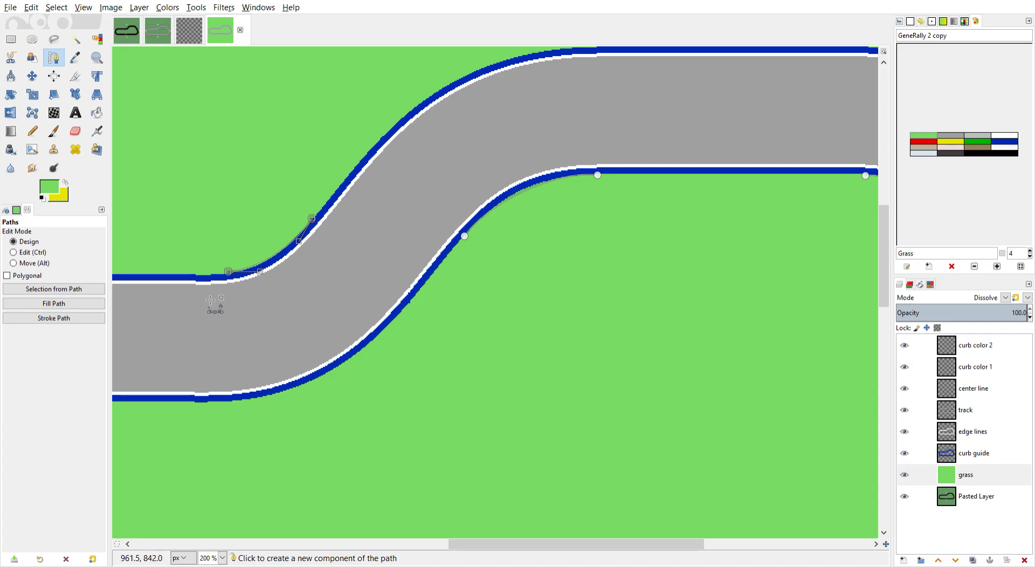
Readjust the handles at both ends of the left hairpin's inner path so the curve hugs the blue guide line.
drag(209, 300, 699, 240)
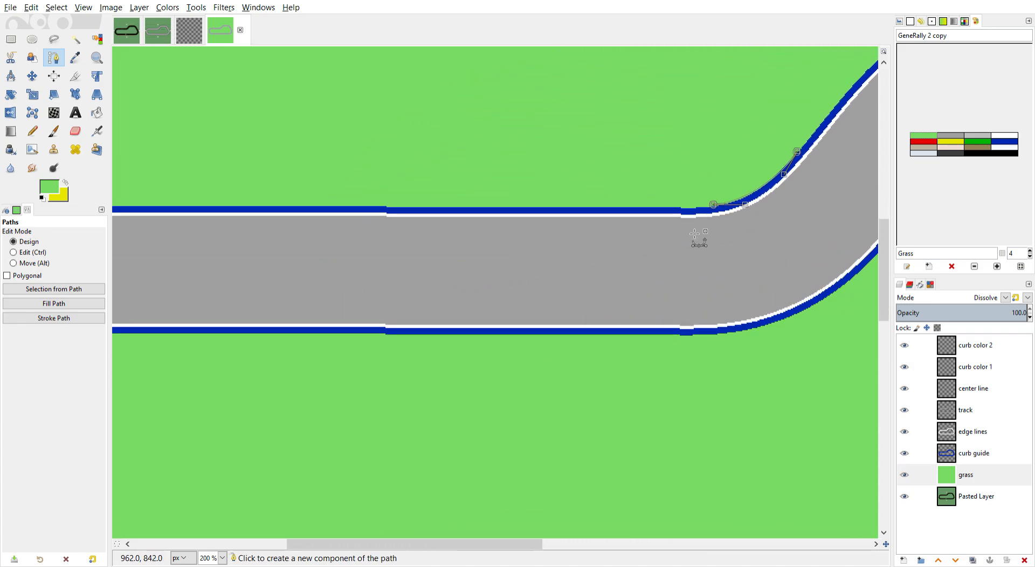
drag(319, 250, 613, 192)
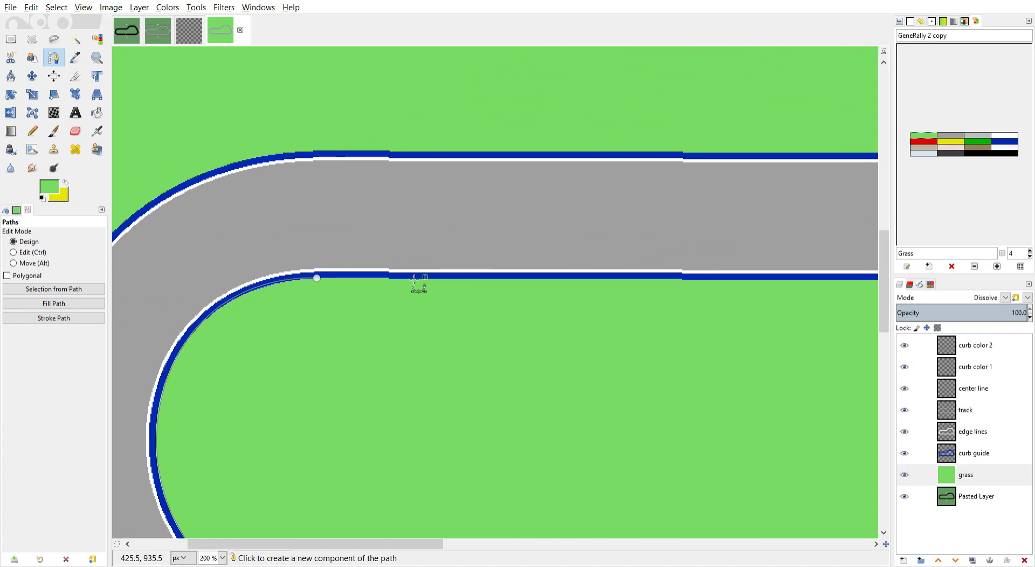
click(317, 278)
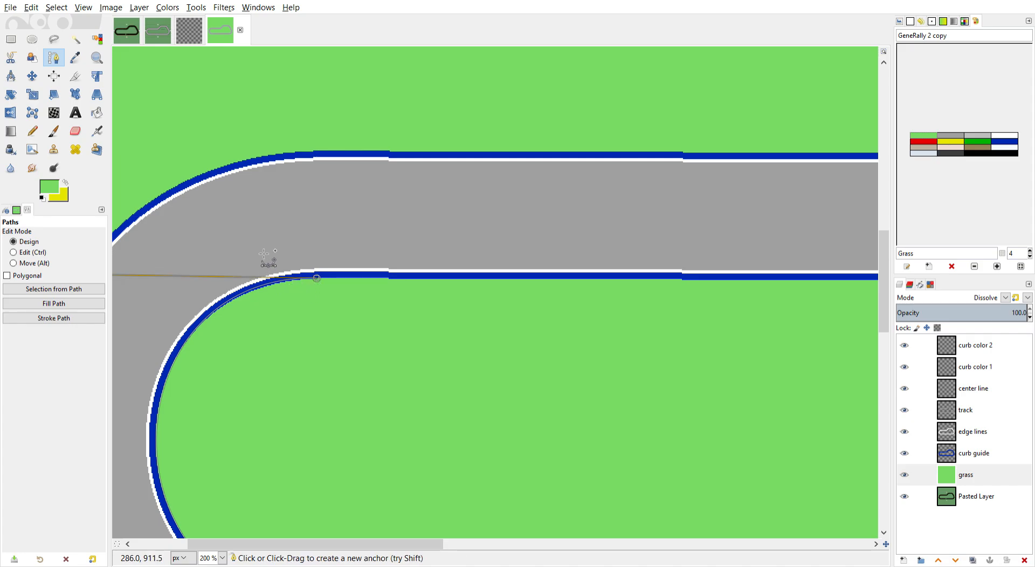
drag(267, 250, 372, 185)
drag(215, 214, 233, 210)
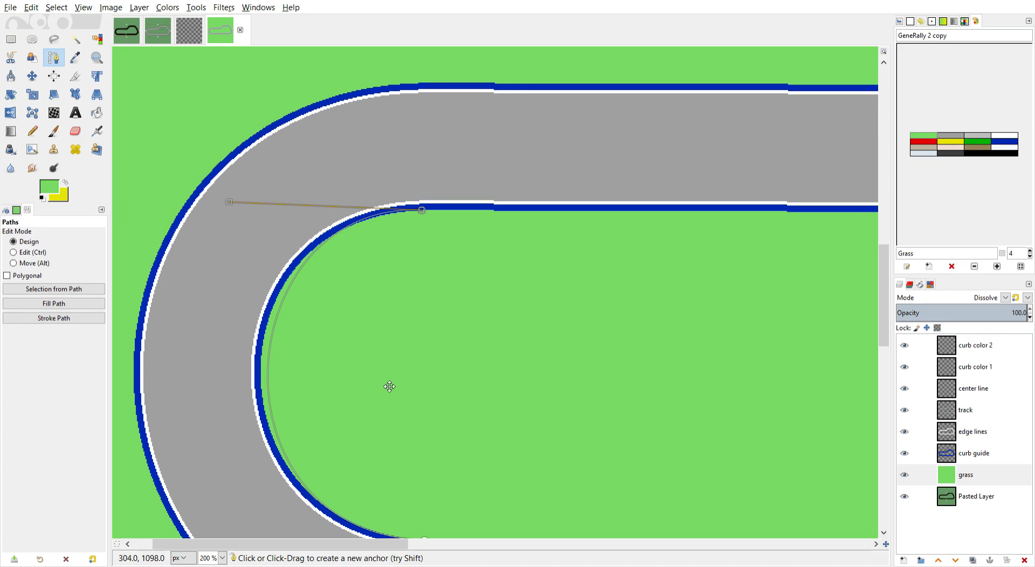
scroll(388, 375, down, 3)
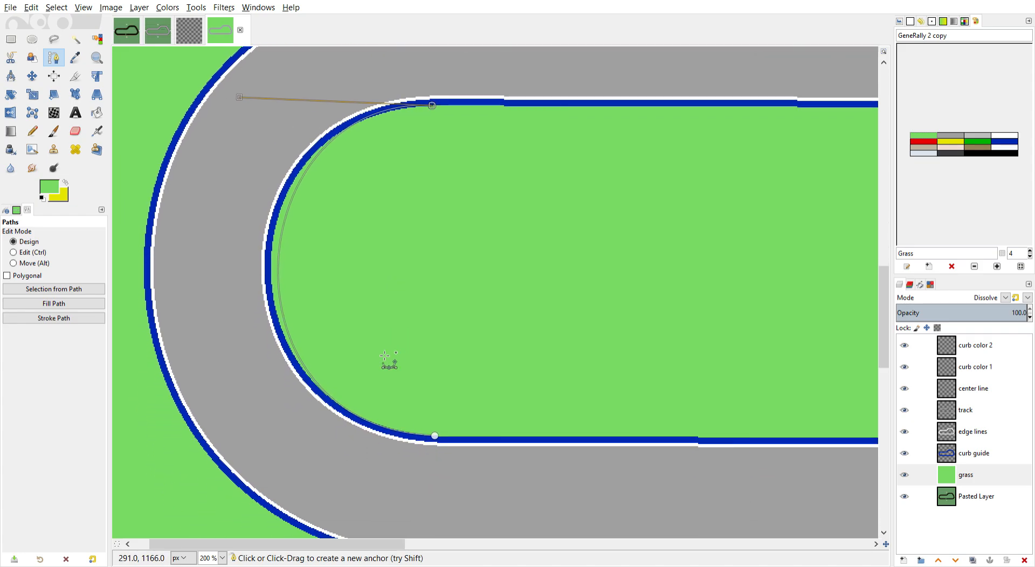
click(287, 294)
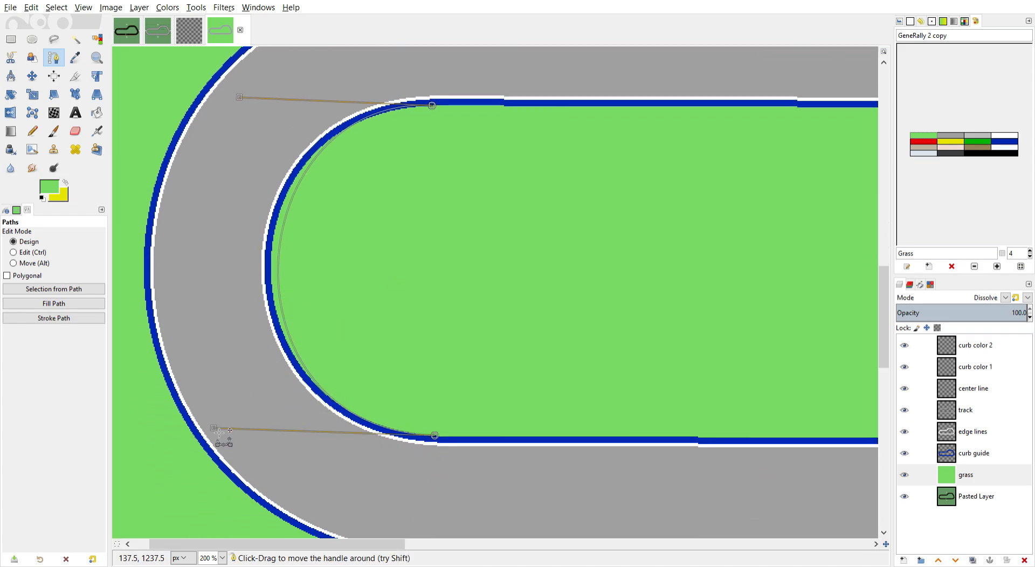
drag(214, 427, 200, 421)
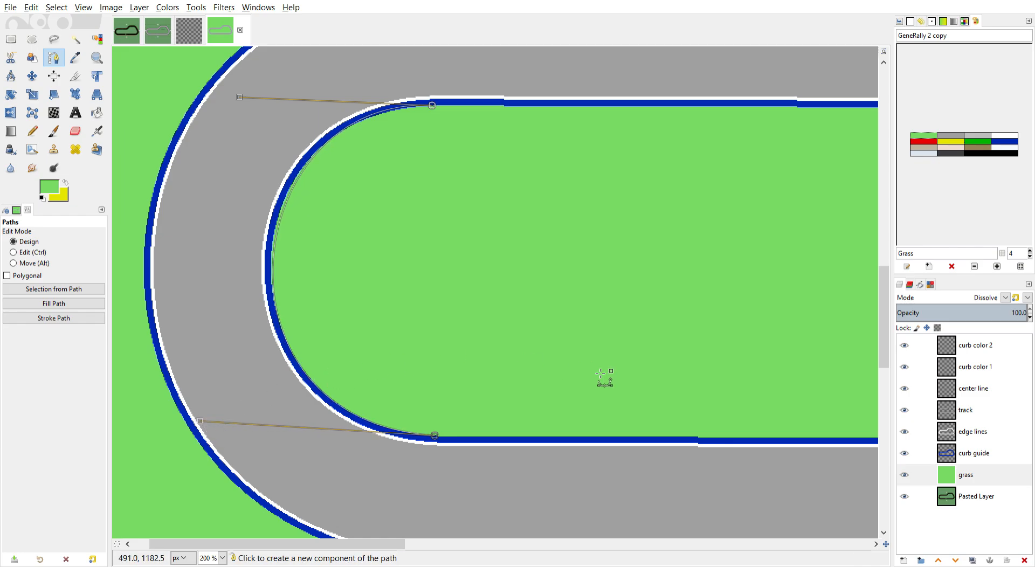
Stroke the curb paths in Yellow Tarmac as a solid line on the curb color 1 layer.
click(987, 366)
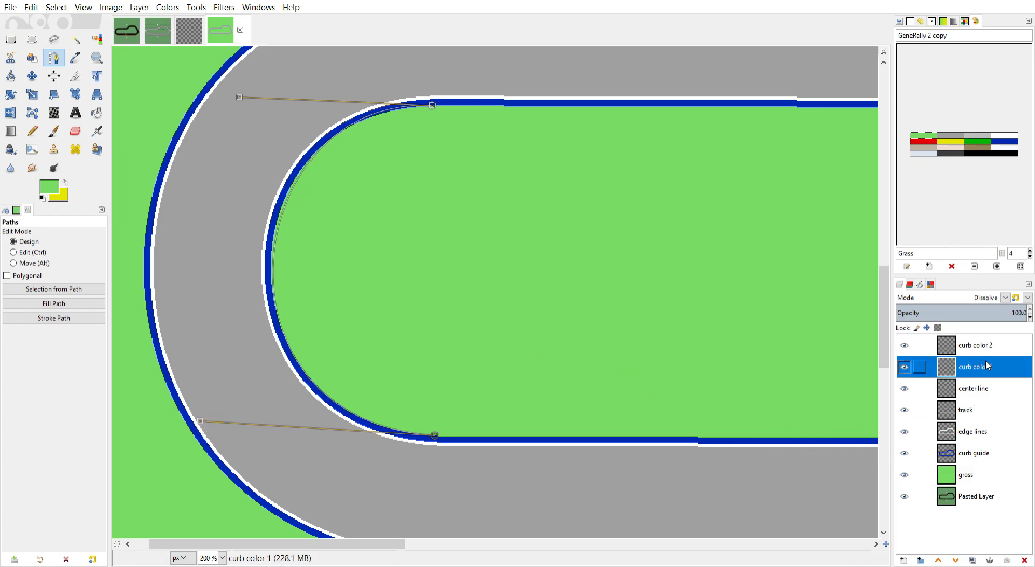
click(956, 143)
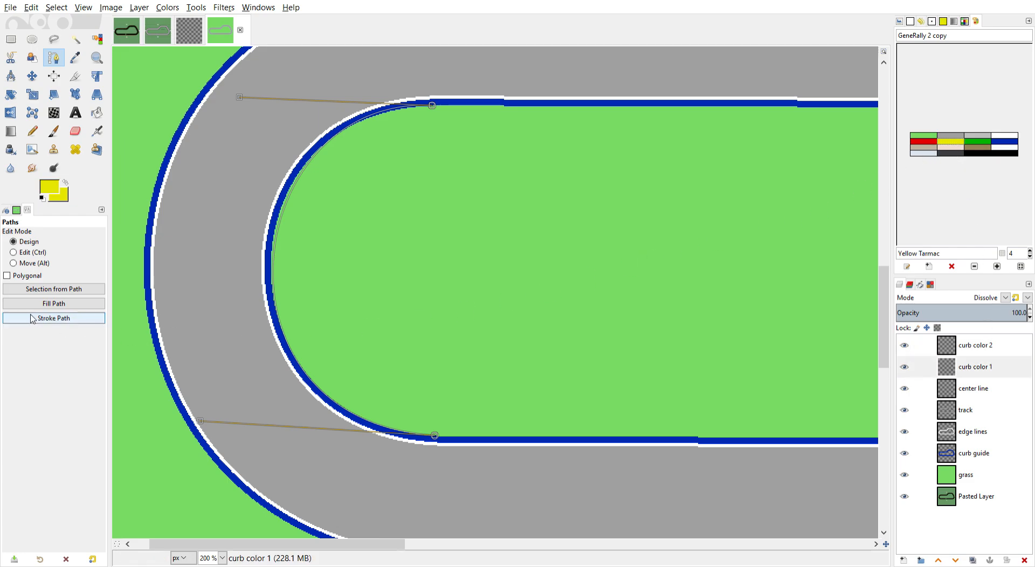
click(51, 319)
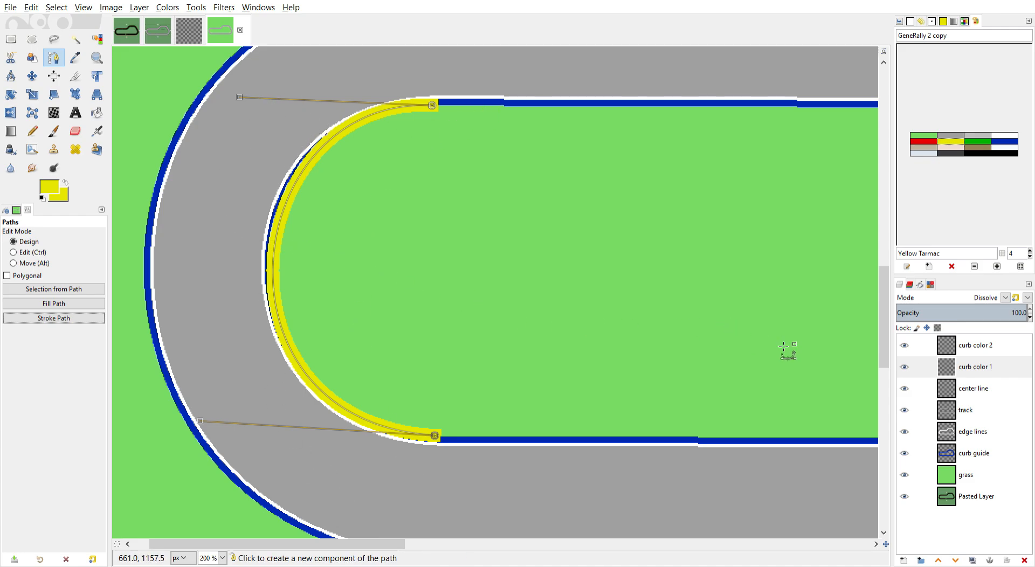
Stroke the same curb paths with Red Tarmac dashes on the curb color 2 layer and leave path editing.
click(990, 349)
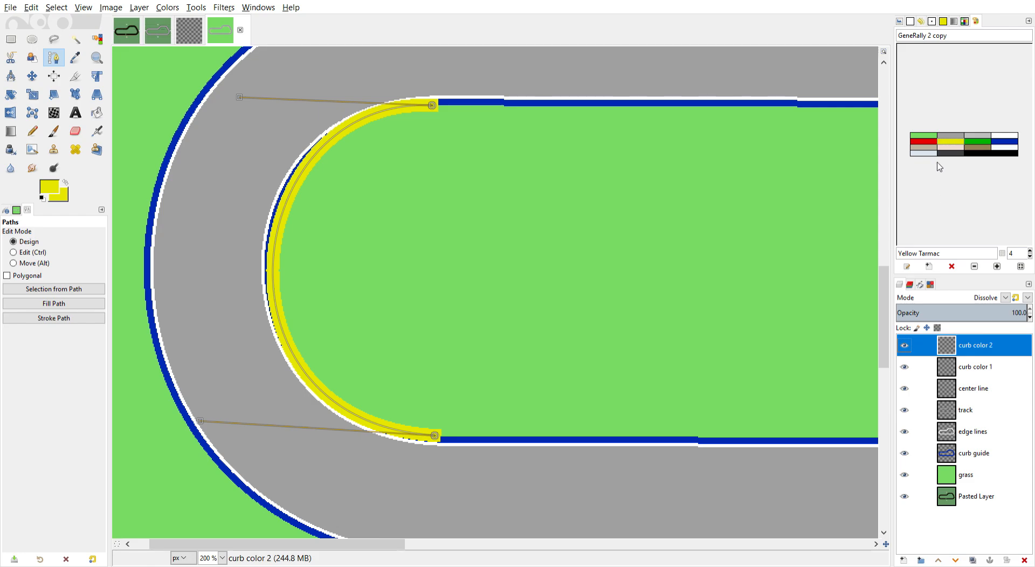
click(926, 140)
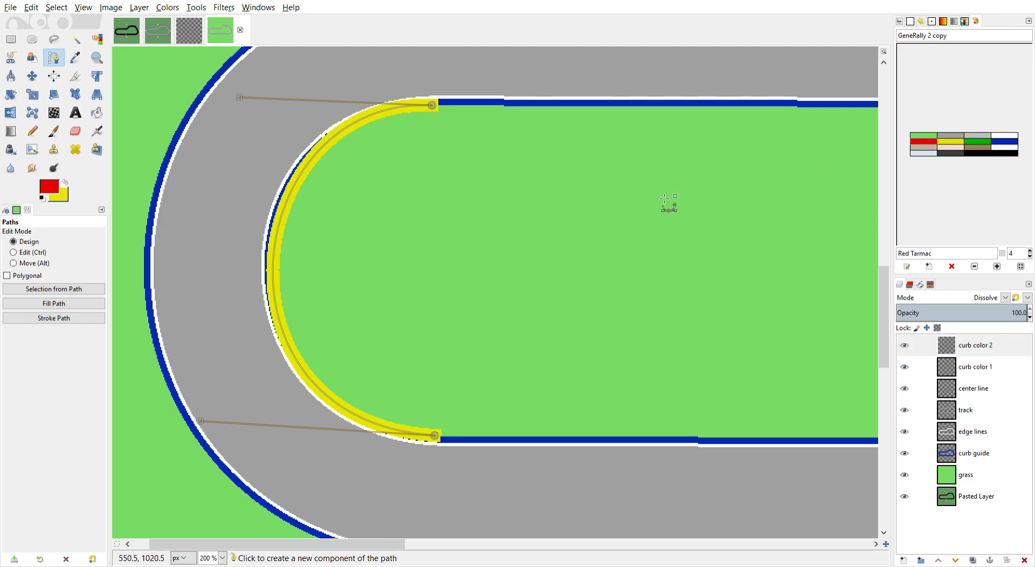
click(78, 325)
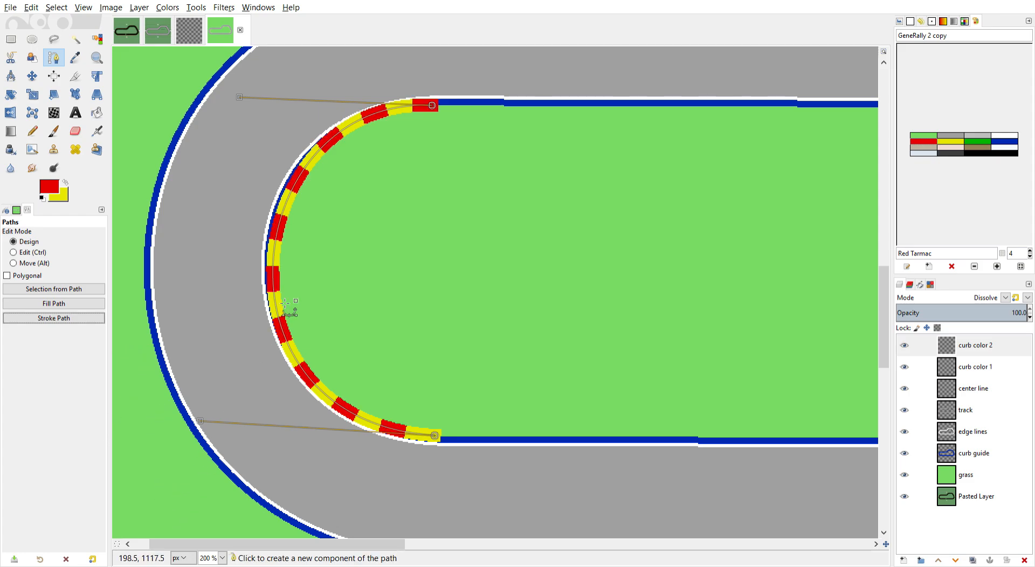
click(11, 39)
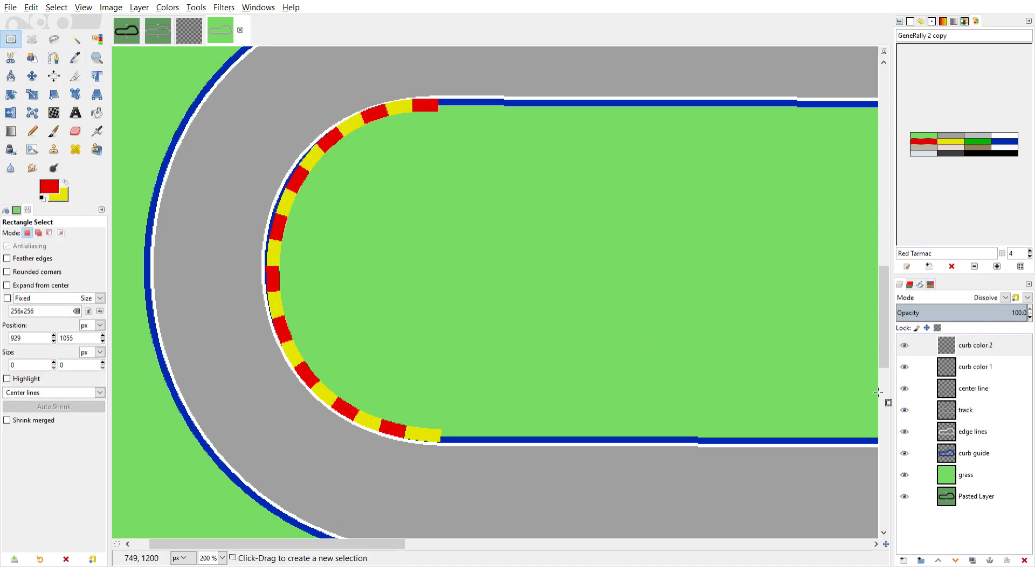
Load the Unnamed #2 path and stroke it as a thin dashed line on the center line layer.
click(976, 389)
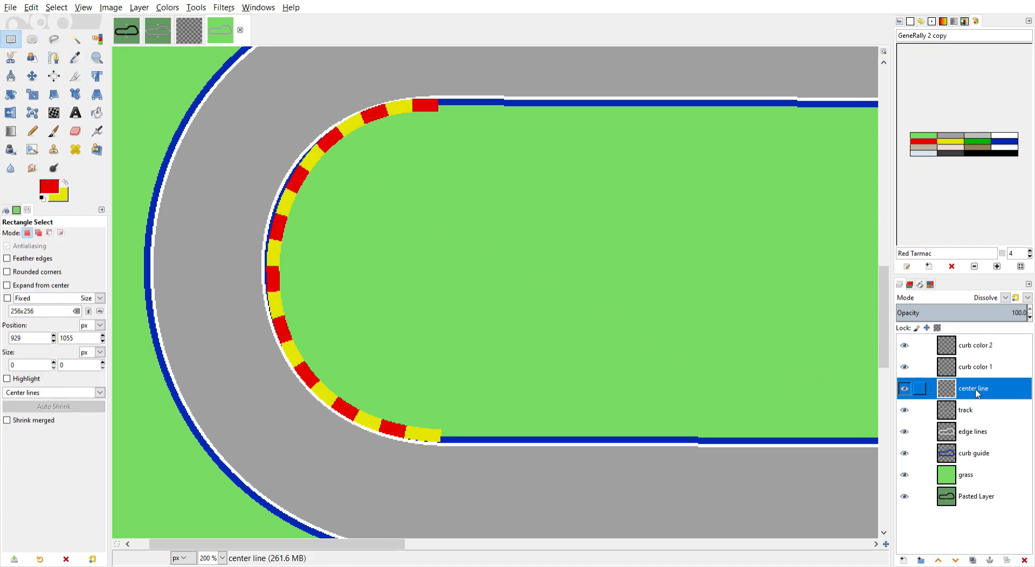
click(920, 285)
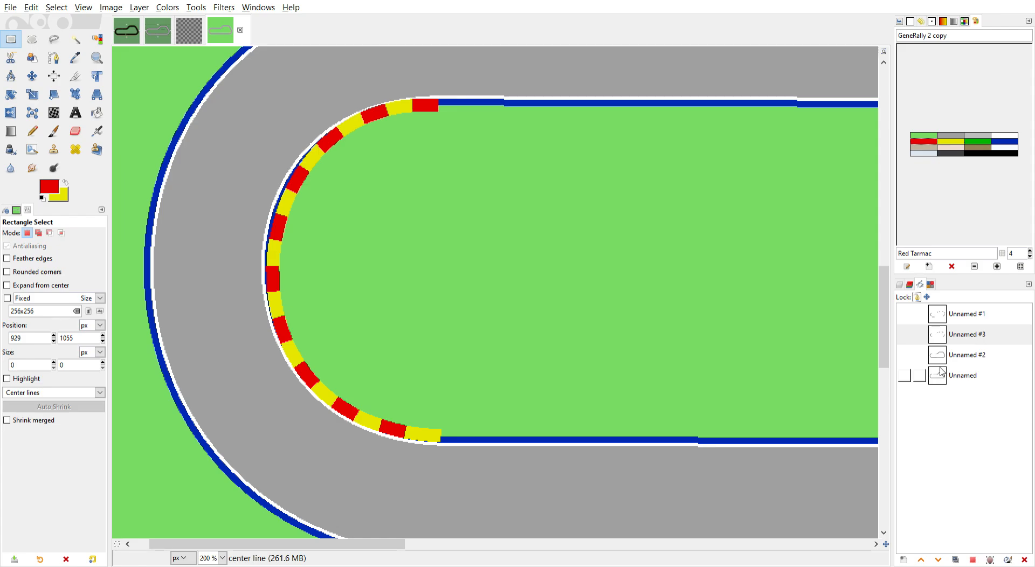
double_click(937, 355)
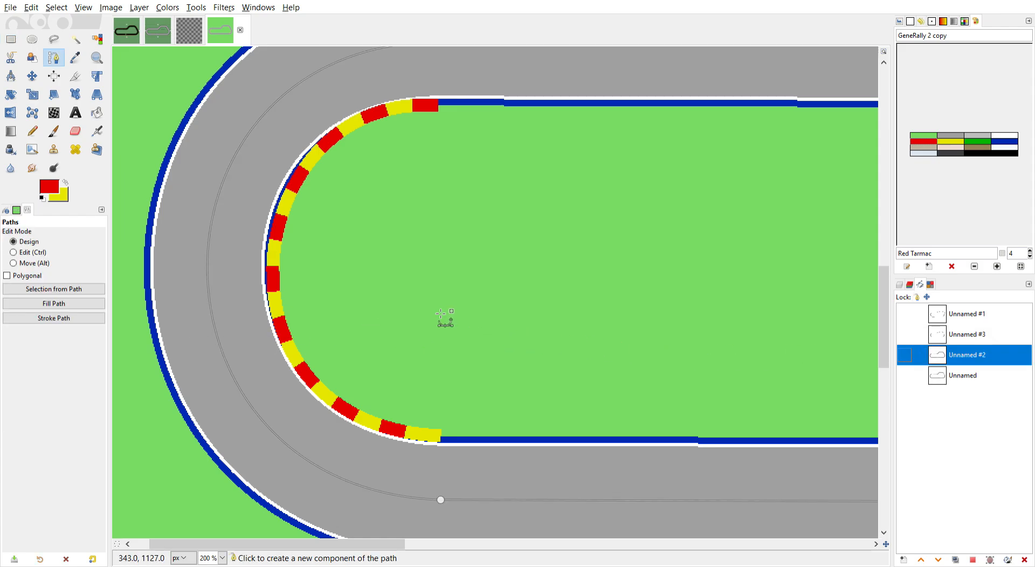
click(83, 319)
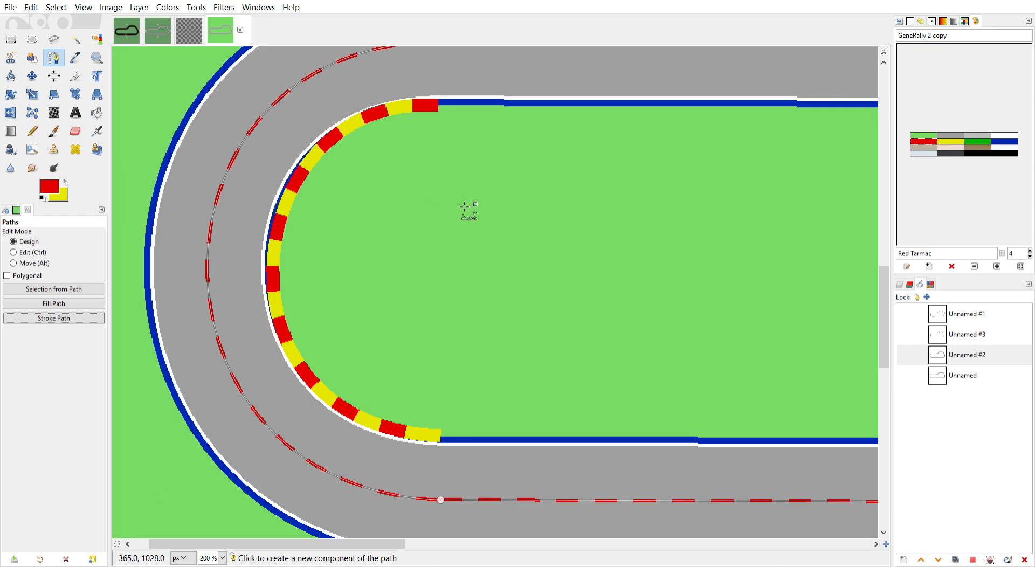
Swap the foreground color to yellow, stroke the center line again over the red dashes, and leave path editing.
click(66, 184)
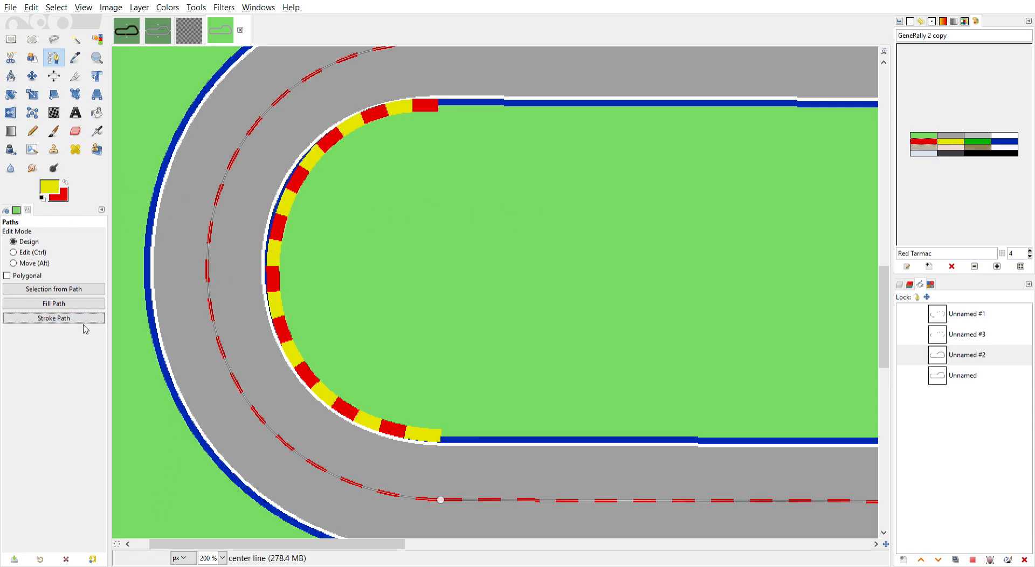
click(115, 430)
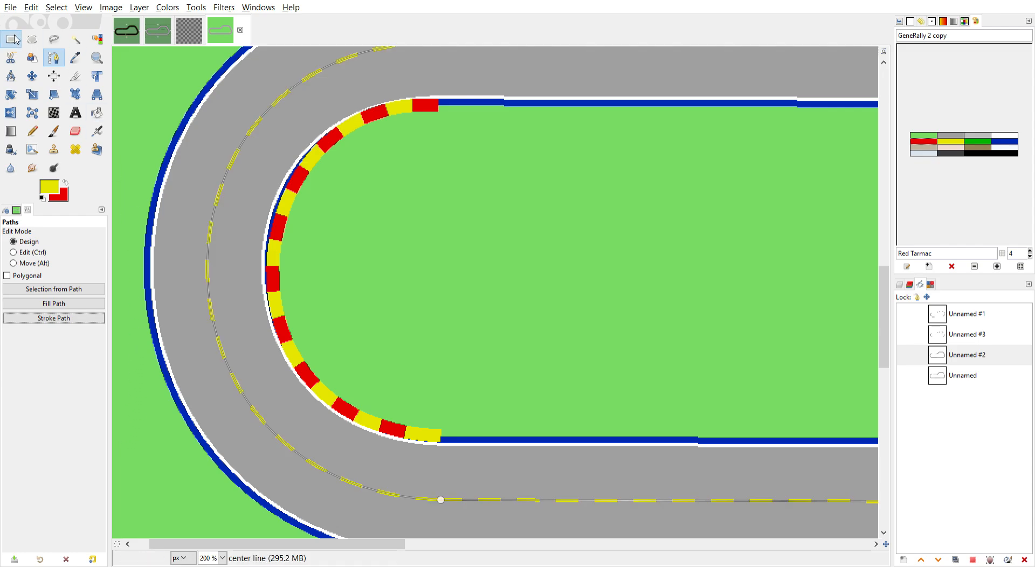
click(12, 39)
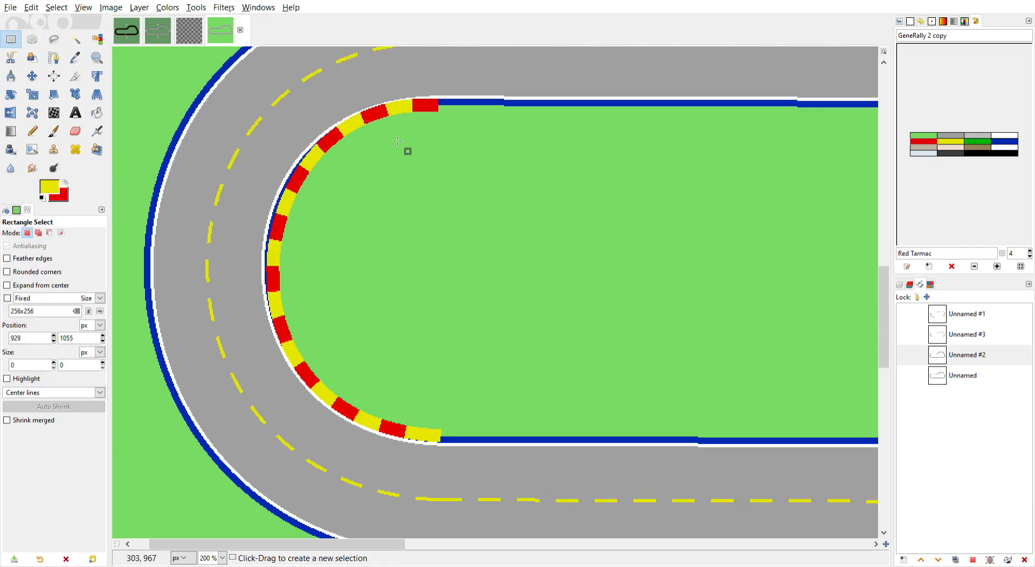
Hide the curb guide layer and fit the whole track image in the window.
click(899, 285)
click(904, 452)
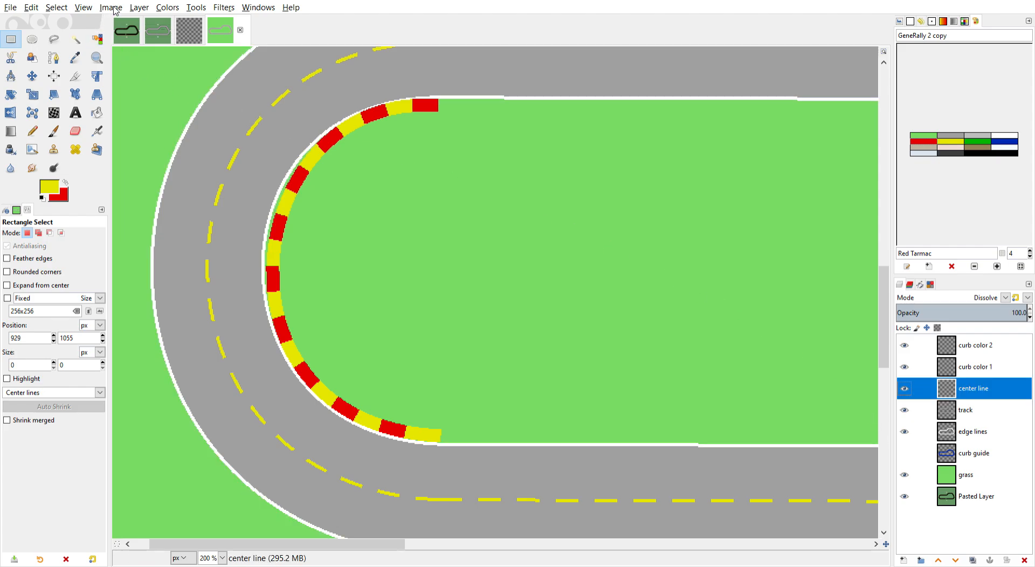
click(83, 7)
click(296, 111)
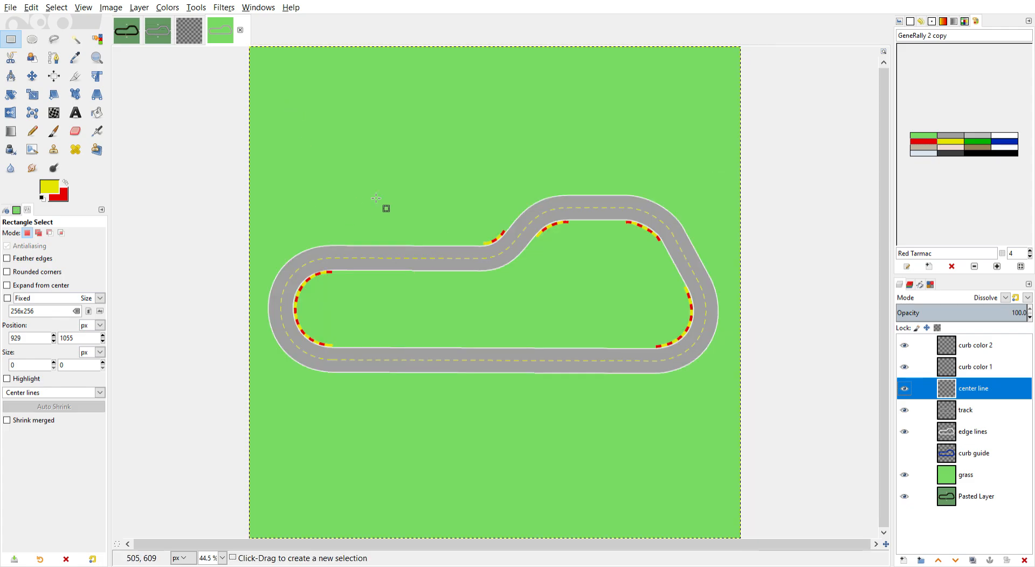